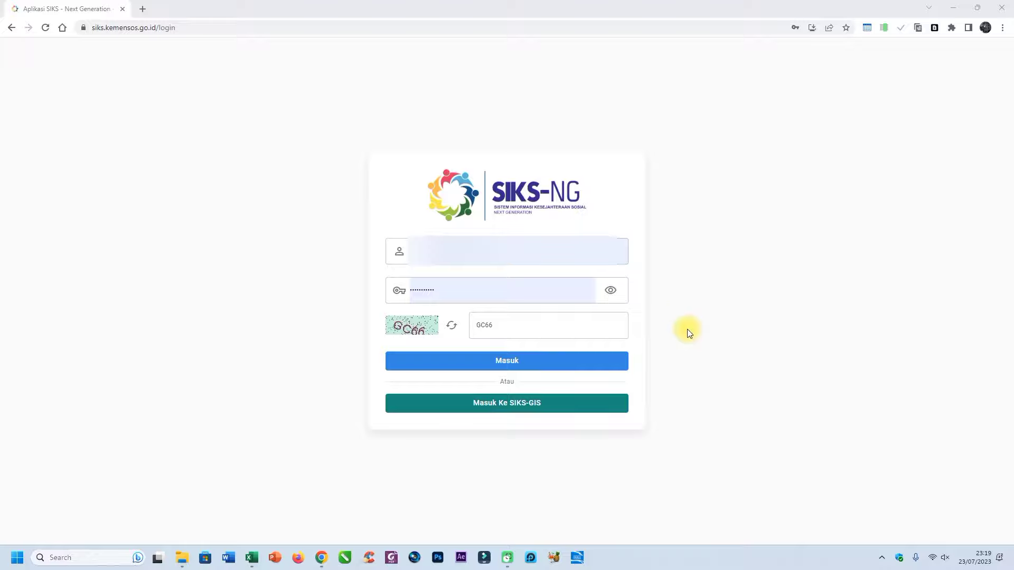
- Enter the SIKS-NG username, password and captcha answer into the login form
click(485, 264)
- Submit the login, enter the one-time verification code, and expand DTKS in the sidebar
click(542, 361)
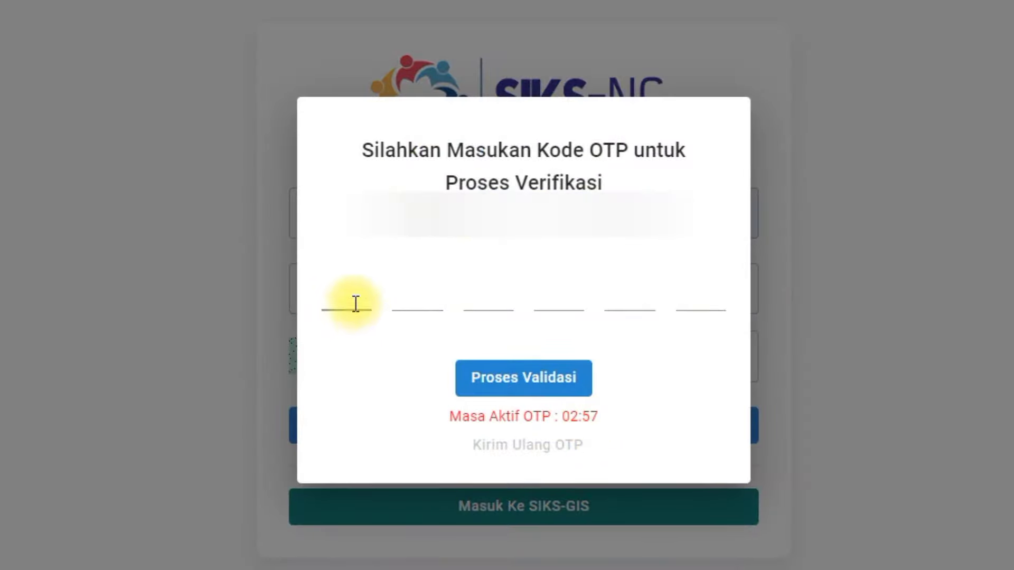
click(339, 291)
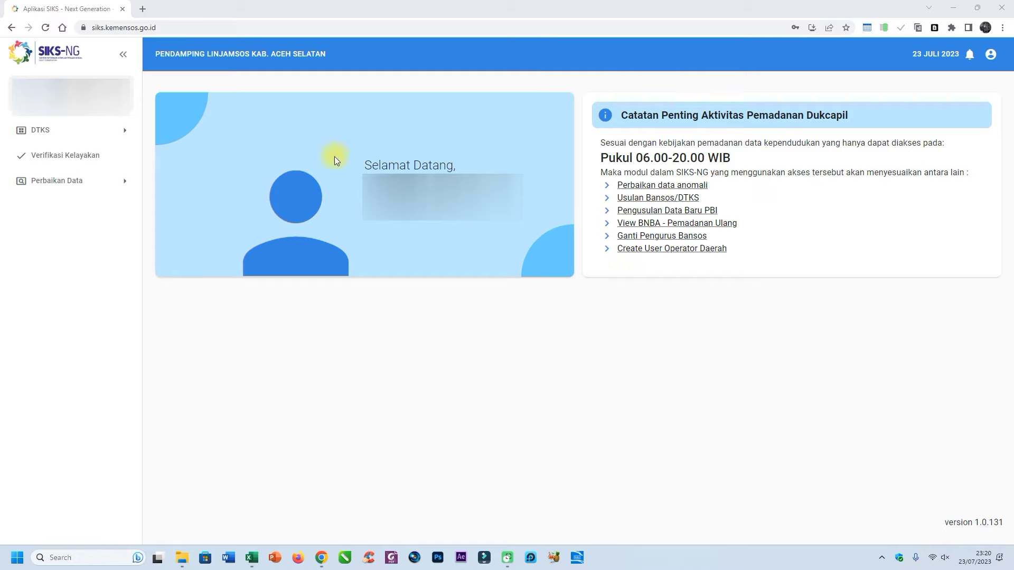
click(86, 131)
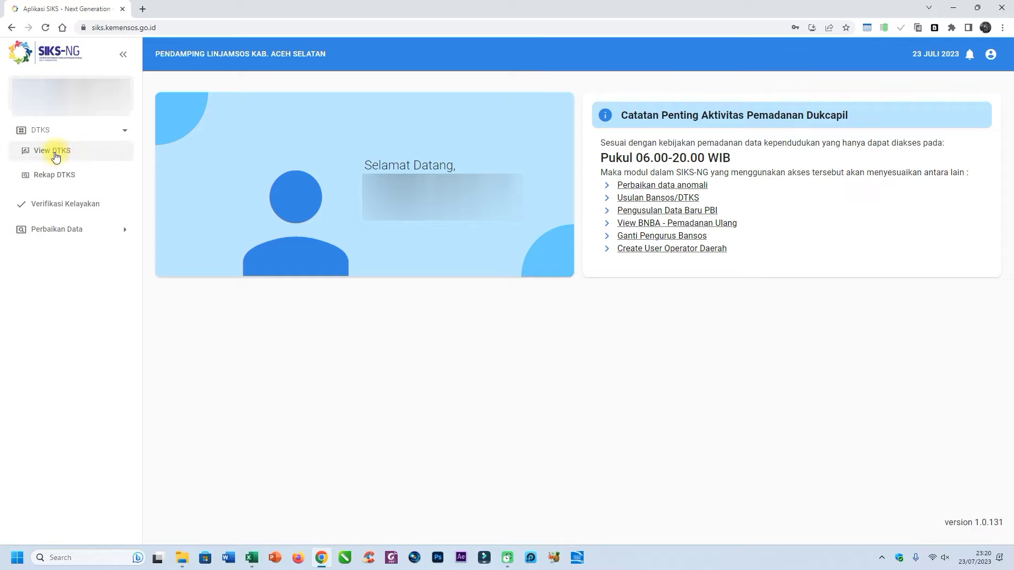
- Open View DTKS and select Pucuk Lembang as the Kelurahan/Desa
click(106, 154)
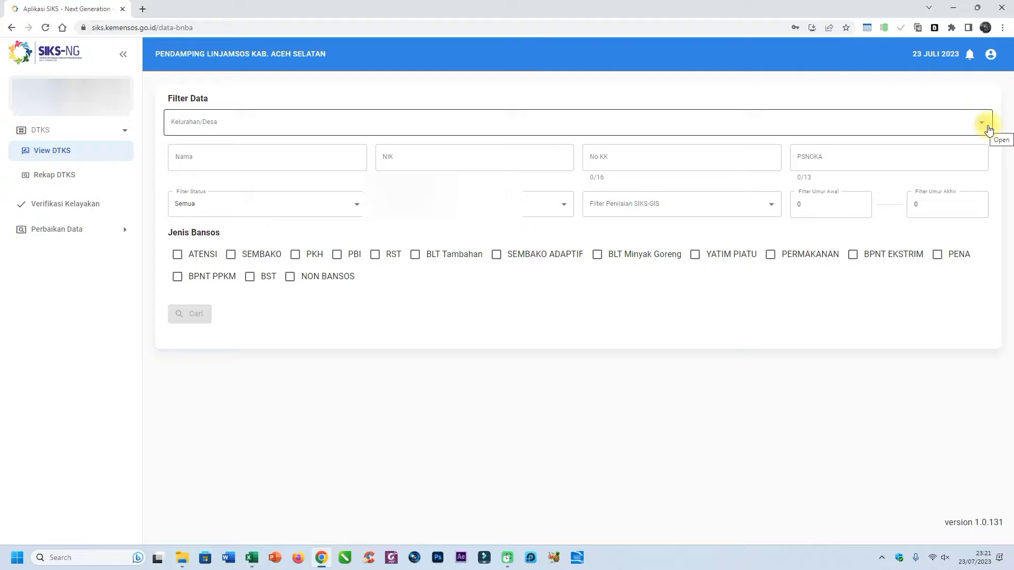
click(988, 126)
click(987, 127)
click(988, 126)
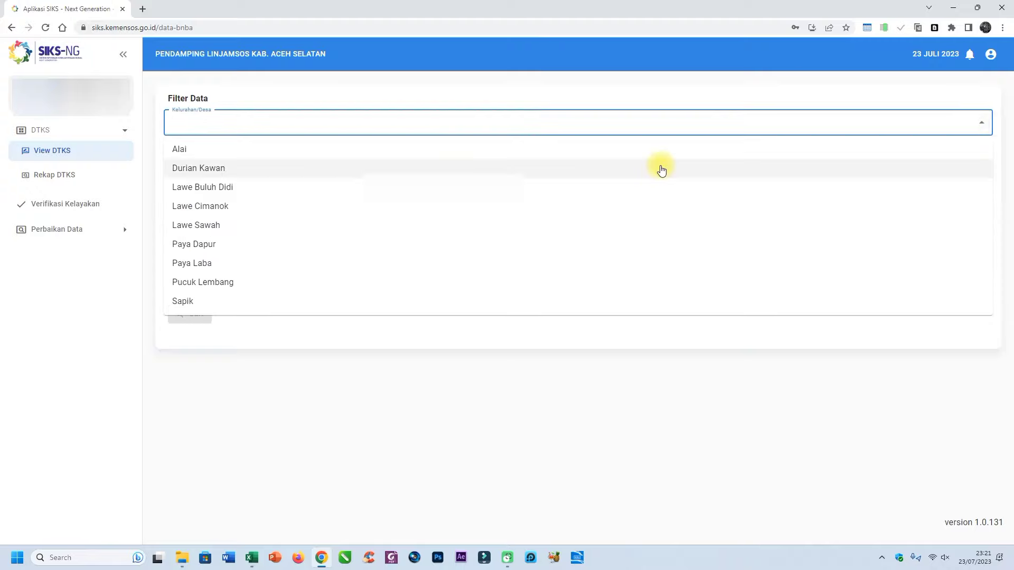
click(196, 283)
- Filter by the PKH programme, verify the captcha sum, and run the search
click(295, 255)
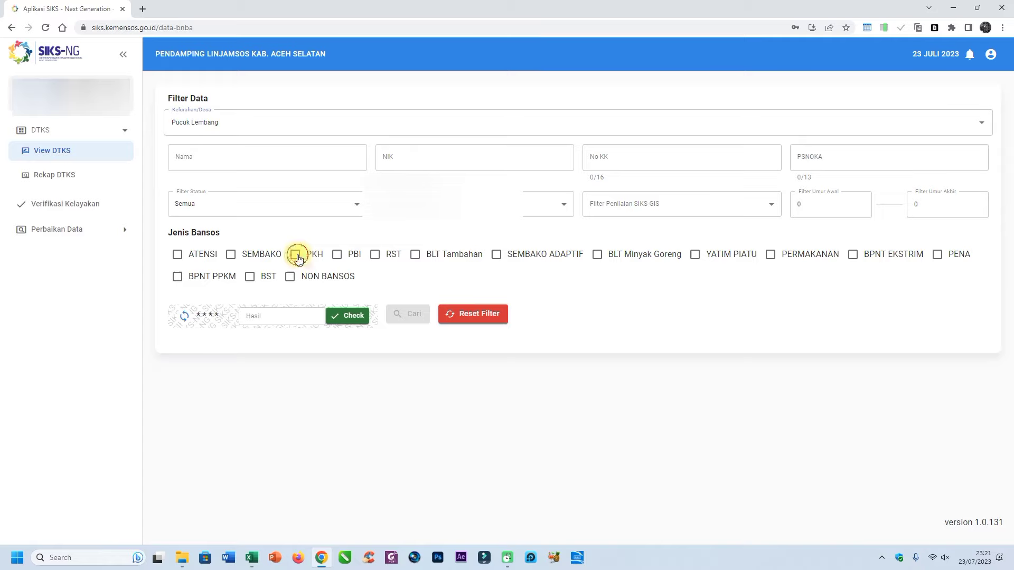
click(185, 316)
click(244, 317)
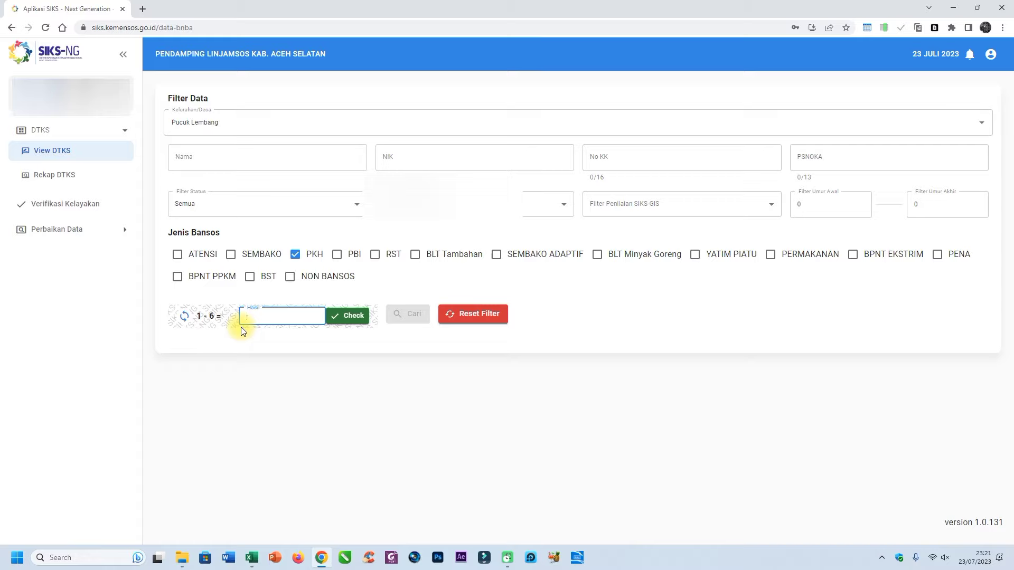
text(-5)
click(349, 316)
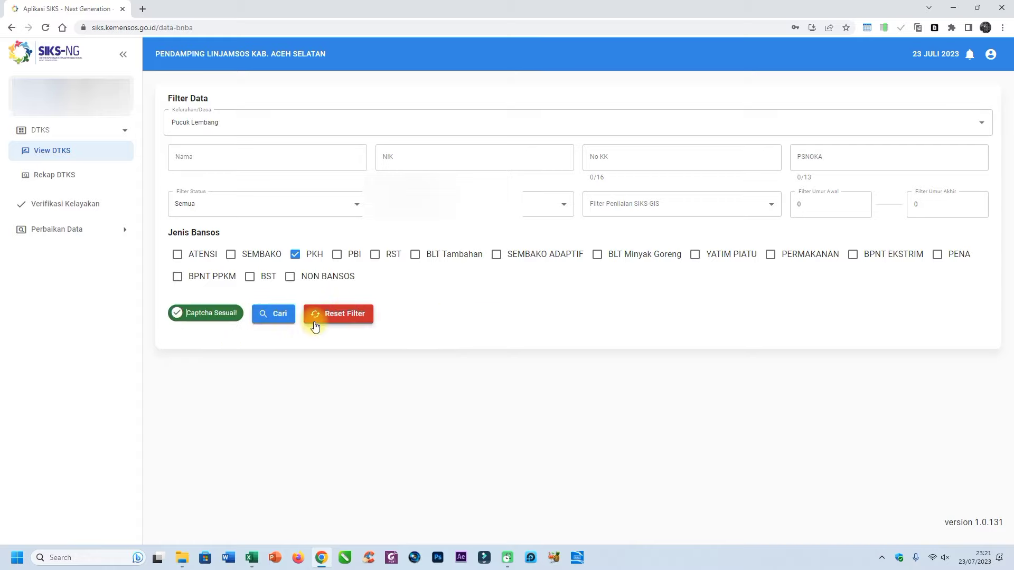
click(274, 323)
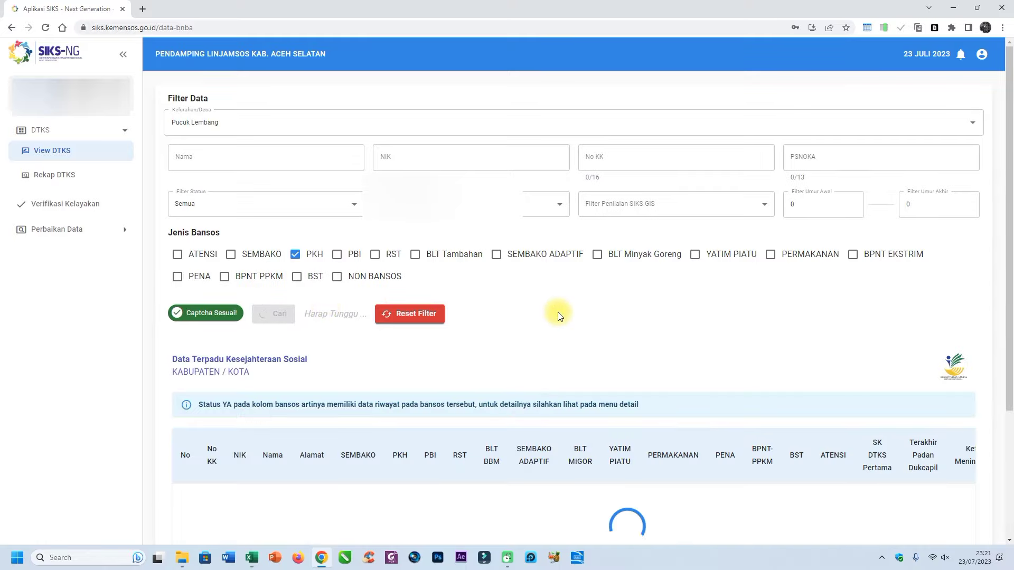
- Scroll through the Pucuk Lembang PKH results from row 1 to row 50 and back to the top
scroll(561, 311, down, 5)
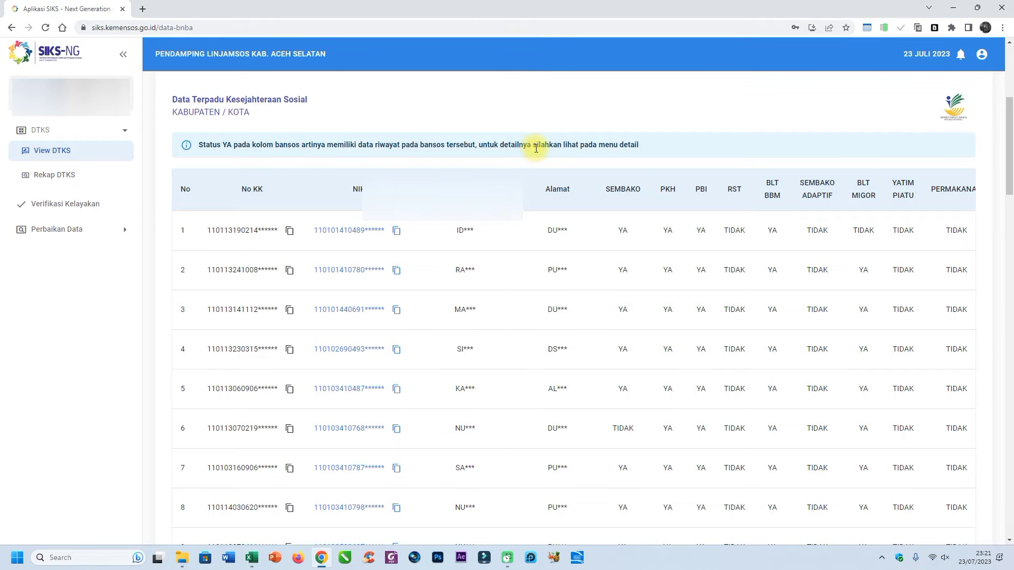
scroll(533, 149, down, 3)
scroll(536, 148, up, 2)
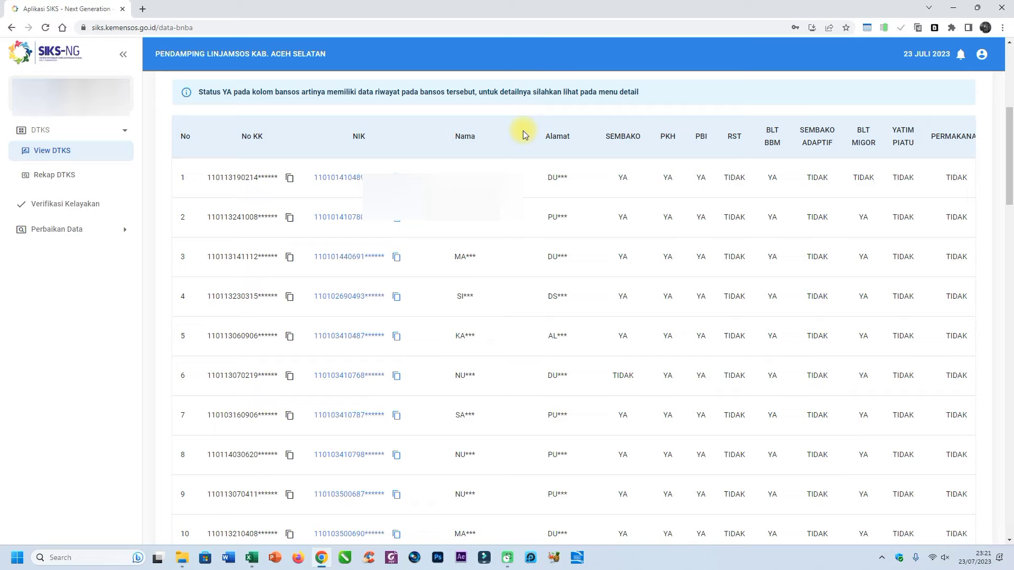
scroll(518, 154, down, 5)
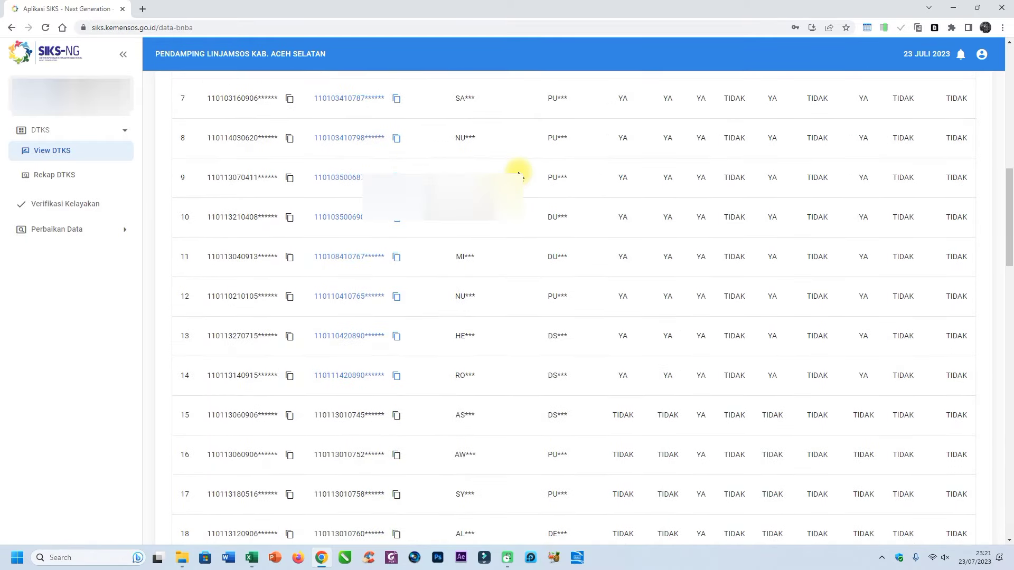
scroll(519, 175, down, 3)
scroll(518, 174, up, 5)
scroll(519, 174, up, 4)
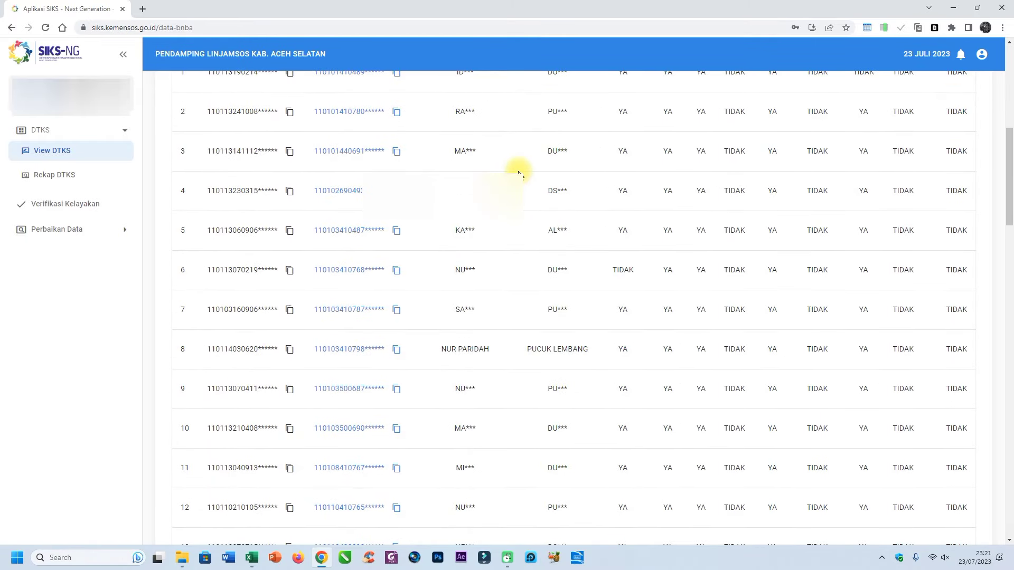
scroll(519, 174, up, 4)
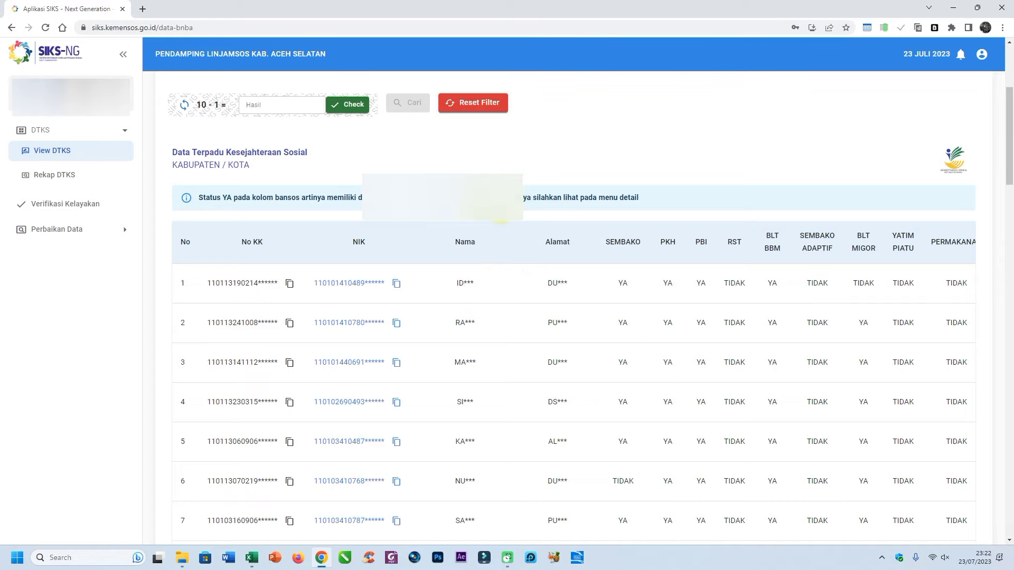
scroll(500, 218, down, 2)
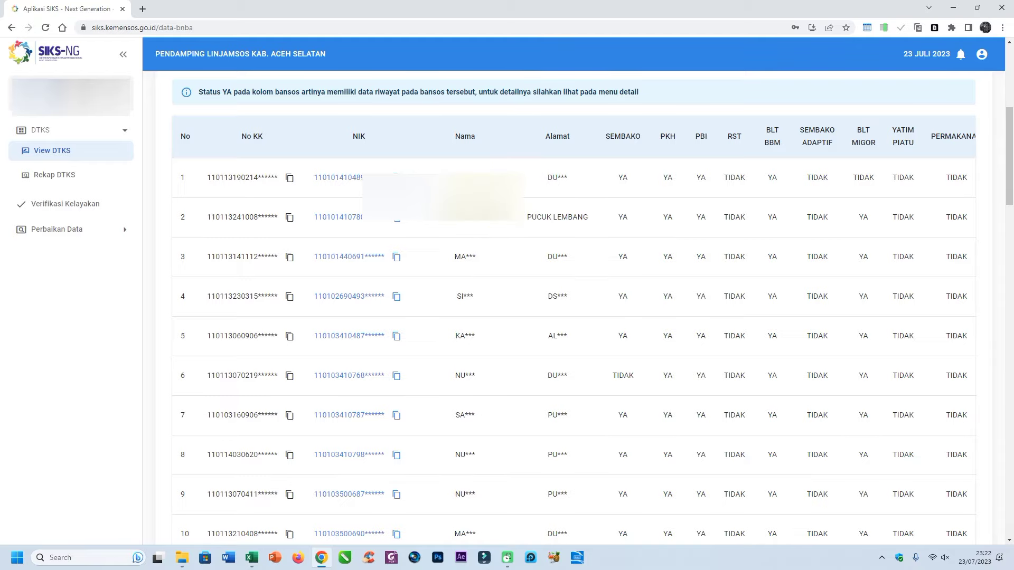
scroll(574, 304, down, 5)
scroll(574, 304, down, 4)
scroll(574, 304, down, 3)
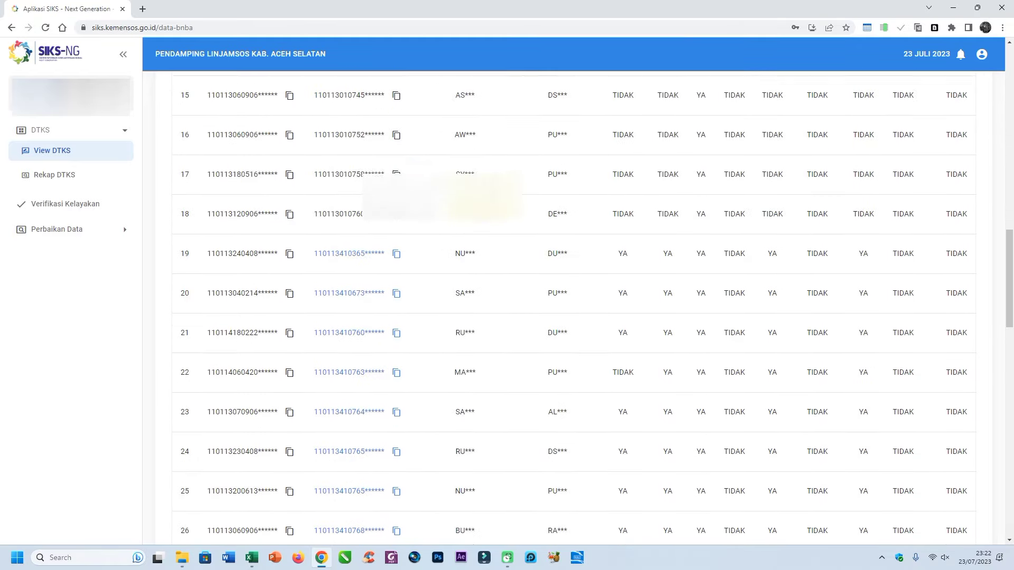
scroll(574, 304, down, 5)
scroll(574, 304, down, 6)
scroll(574, 304, down, 5)
scroll(574, 304, down, 5)
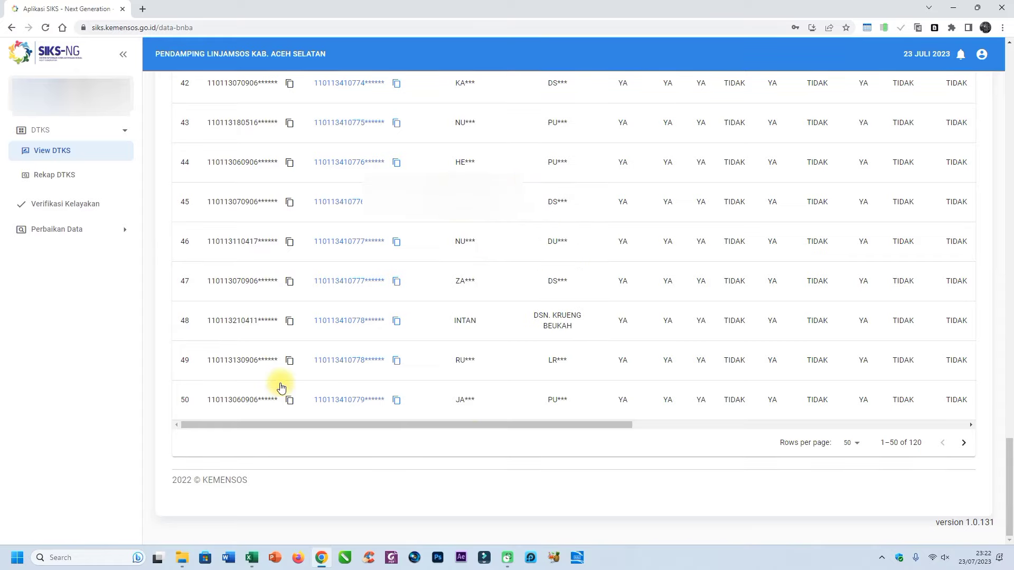
scroll(544, 425, up, 5)
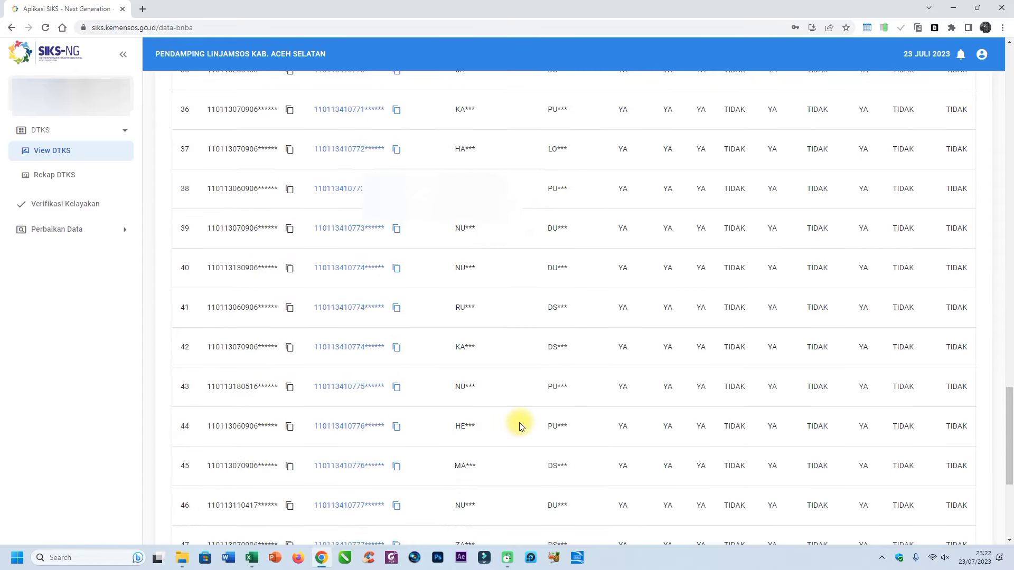
scroll(519, 422, up, 7)
scroll(519, 419, up, 3)
scroll(524, 420, up, 7)
scroll(518, 407, up, 6)
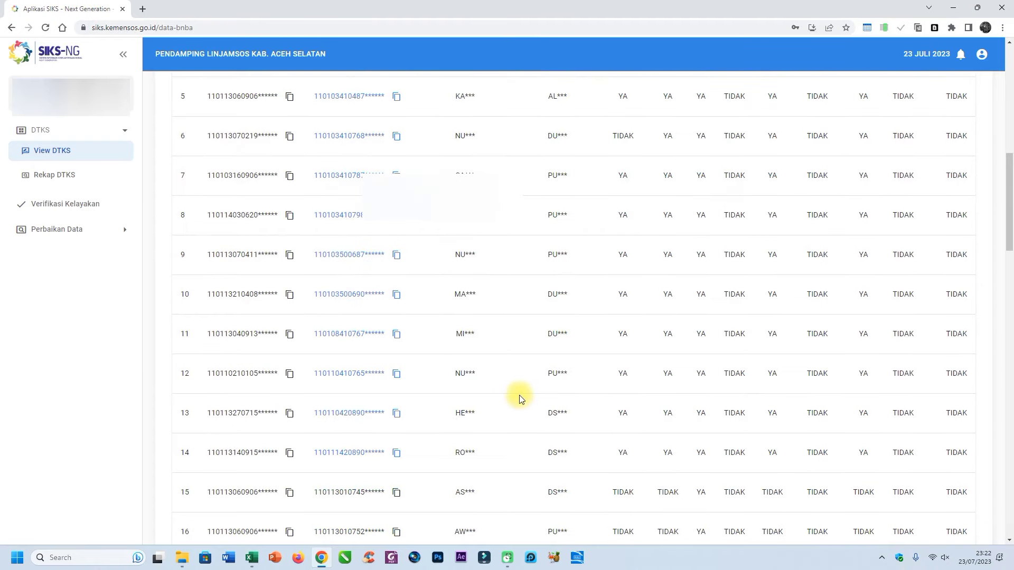
scroll(518, 395, up, 10)
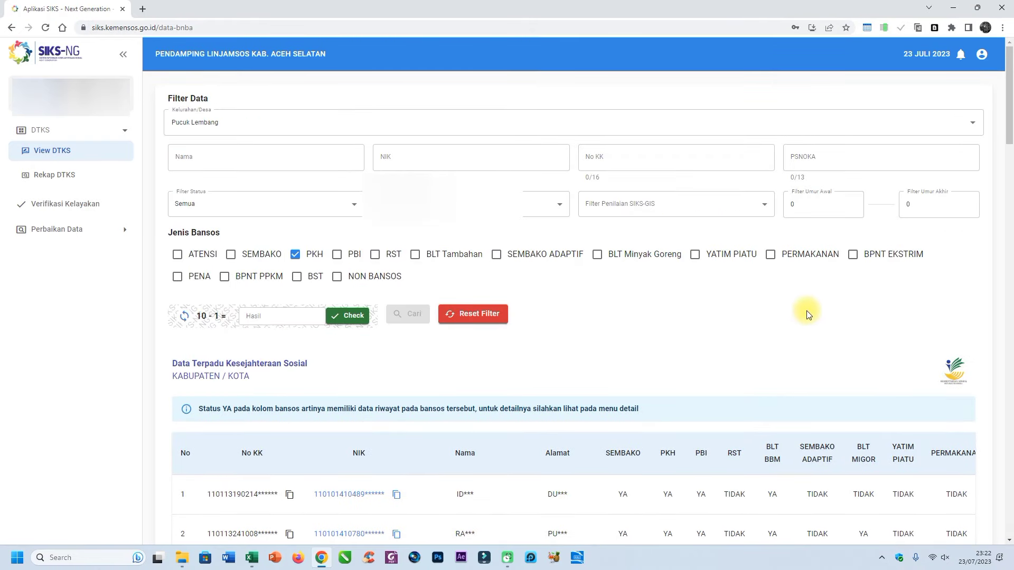
scroll(713, 309, down, 3)
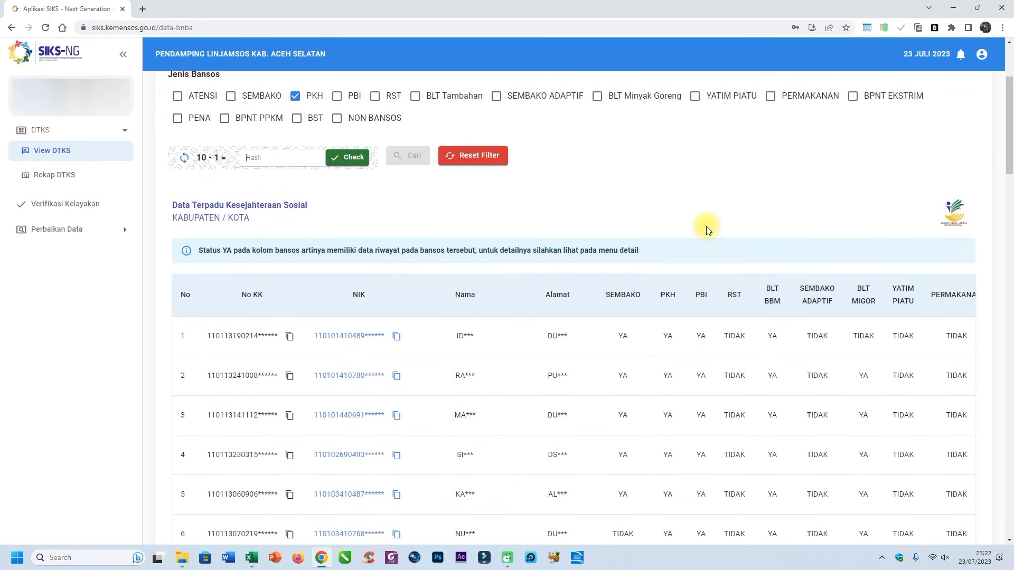
scroll(586, 295, down, 5)
scroll(615, 290, down, 2)
scroll(643, 290, down, 2)
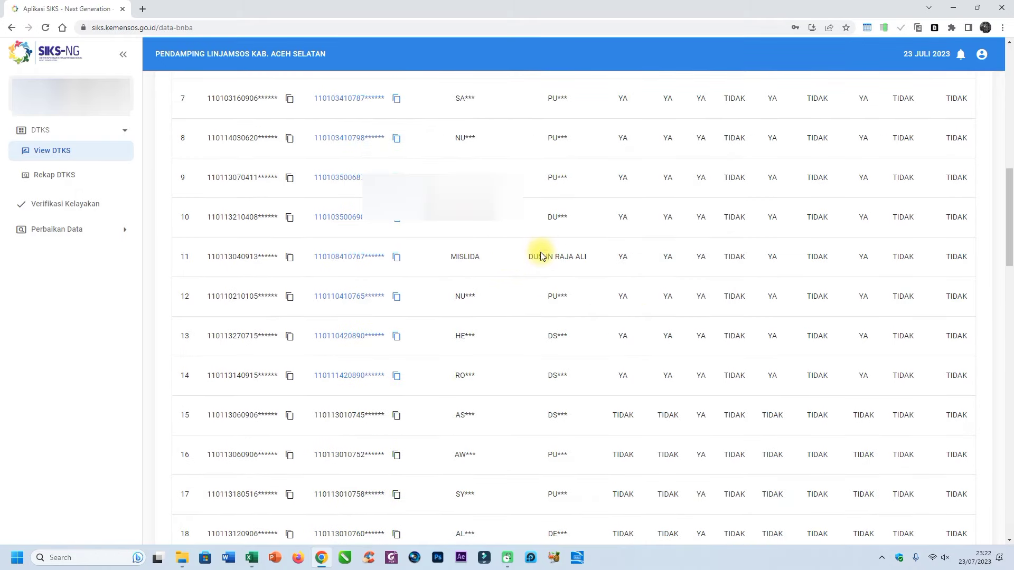
scroll(510, 262, up, 5)
scroll(506, 264, up, 3)
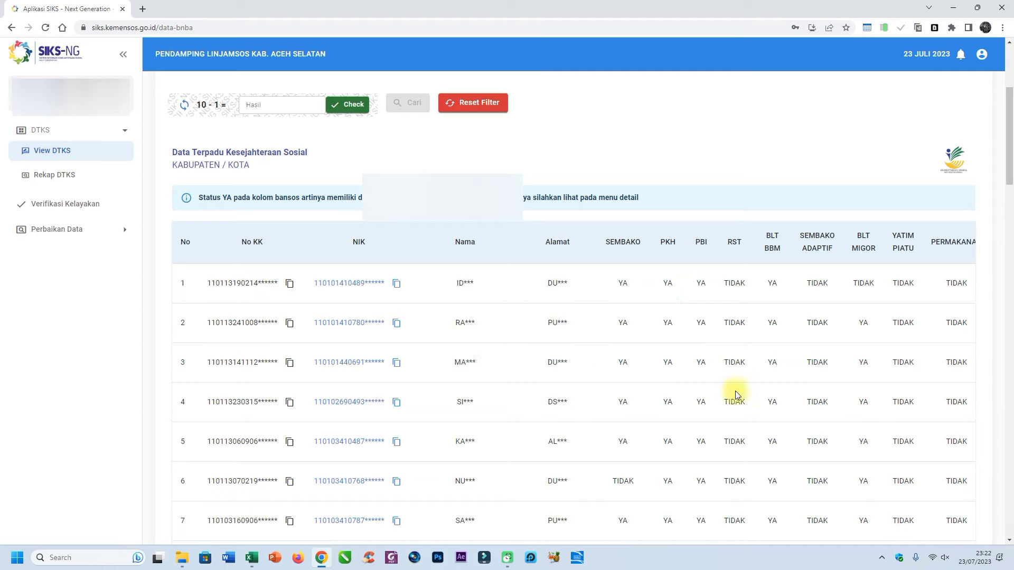
mouse_move(527, 326)
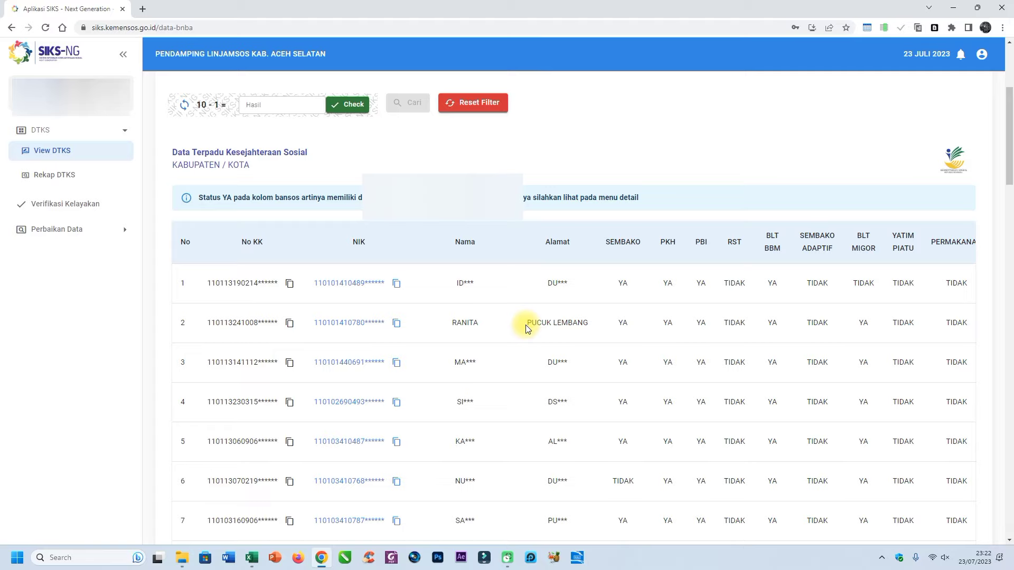
scroll(595, 286, up, 4)
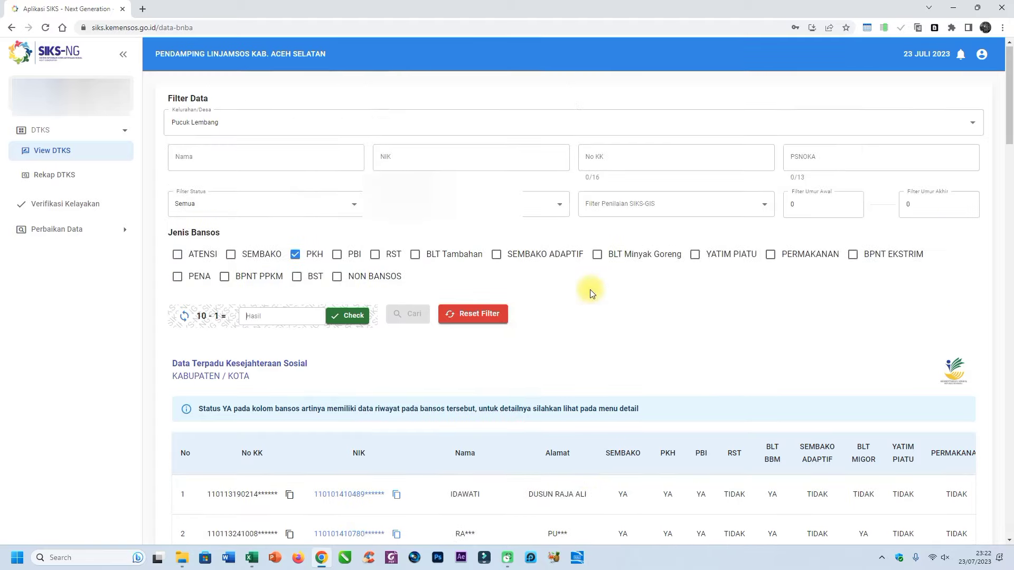
scroll(590, 286, down, 3)
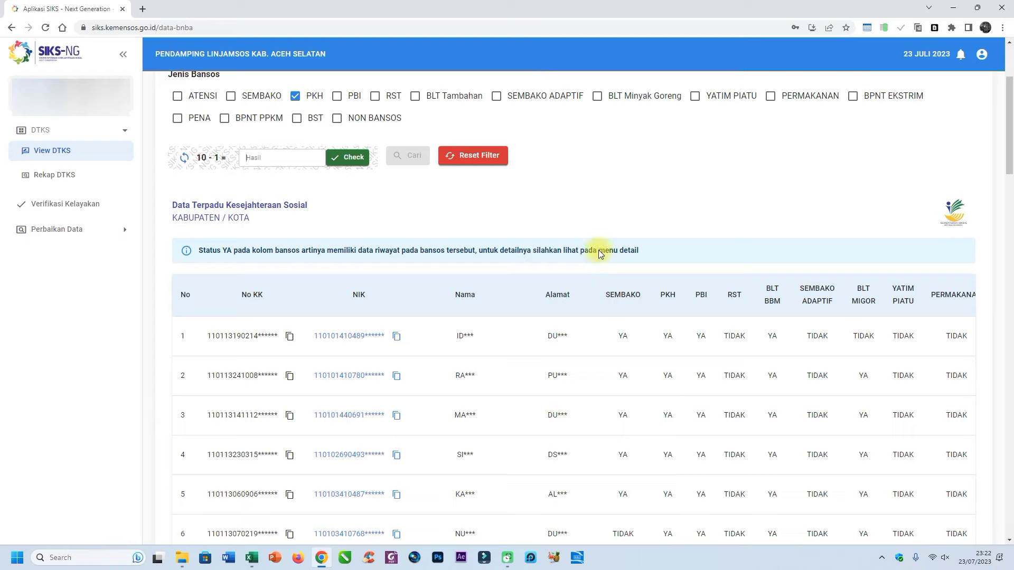
- Try revealing row 1's unmasked name and address through the table and page menu
click(280, 343)
right_click(188, 312)
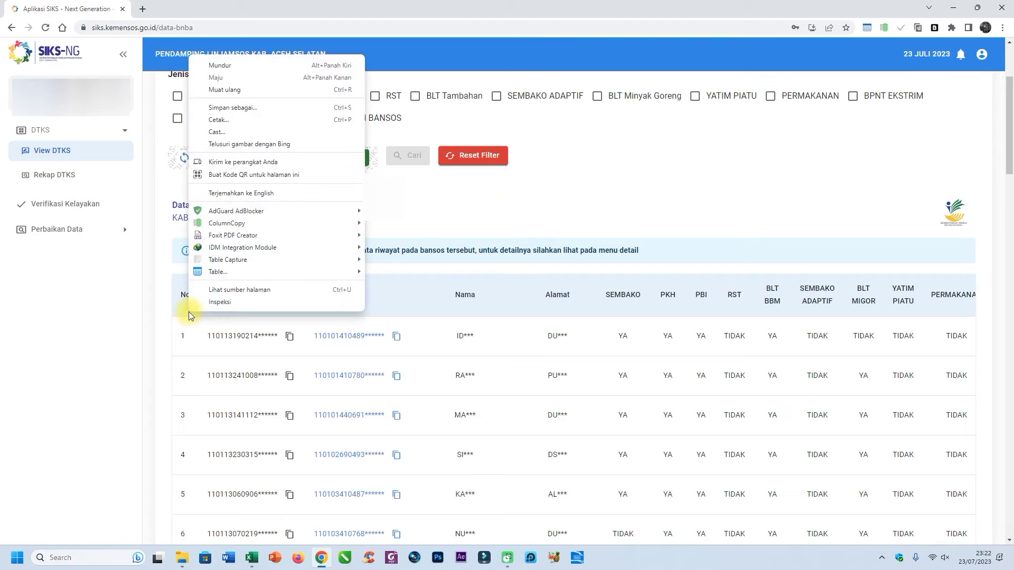
click(482, 272)
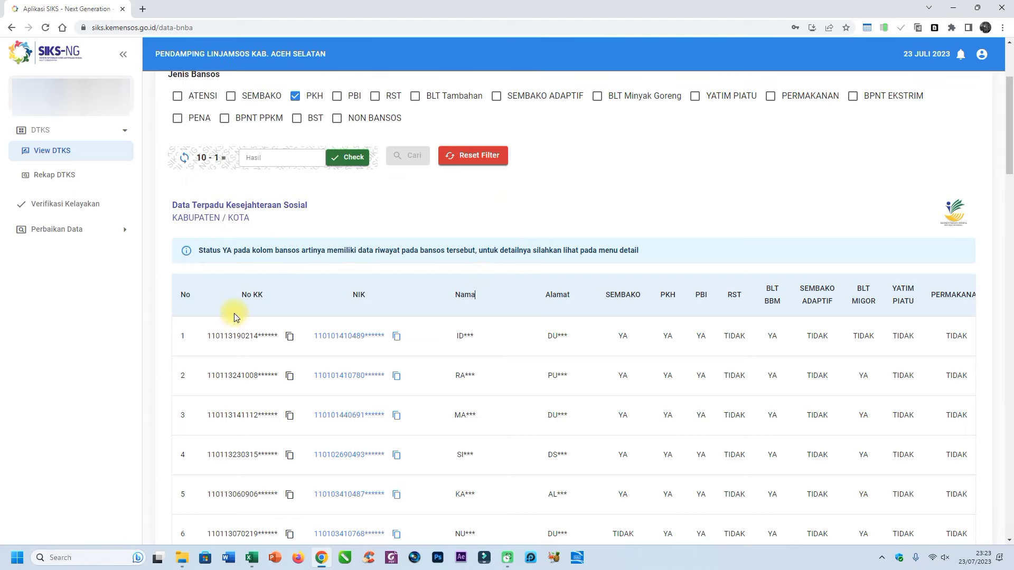
right_click(175, 305)
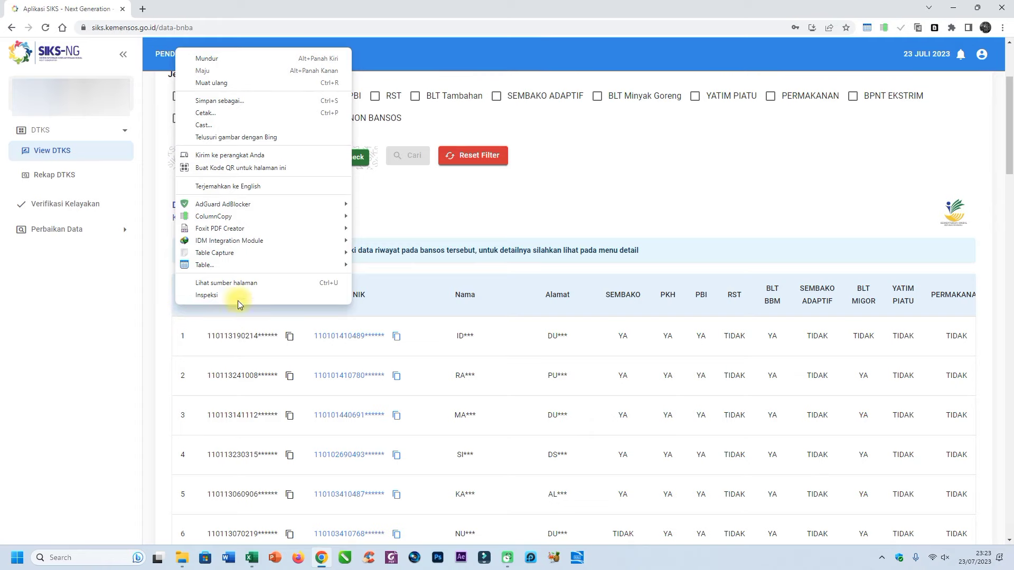
click(195, 316)
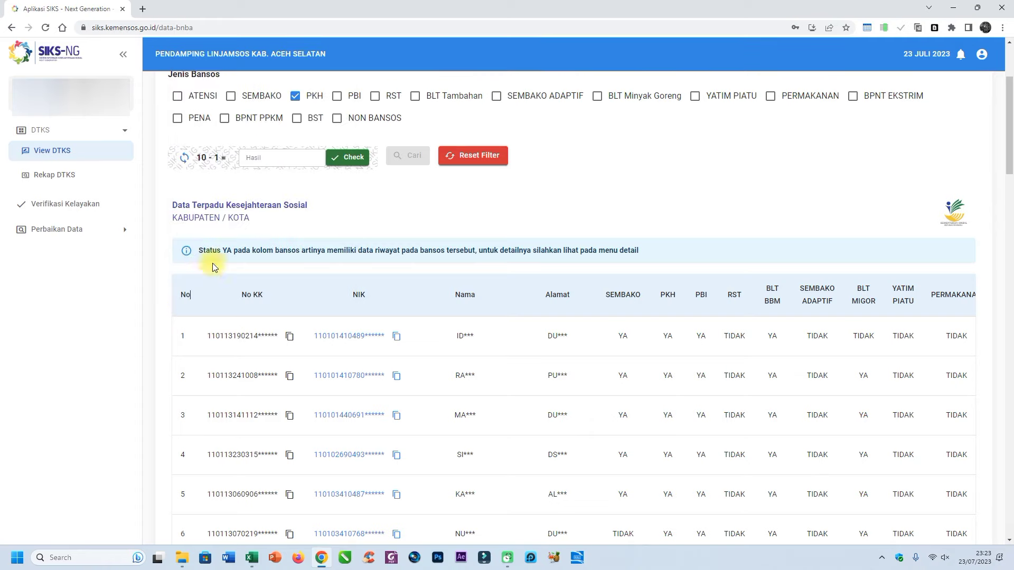
click(333, 336)
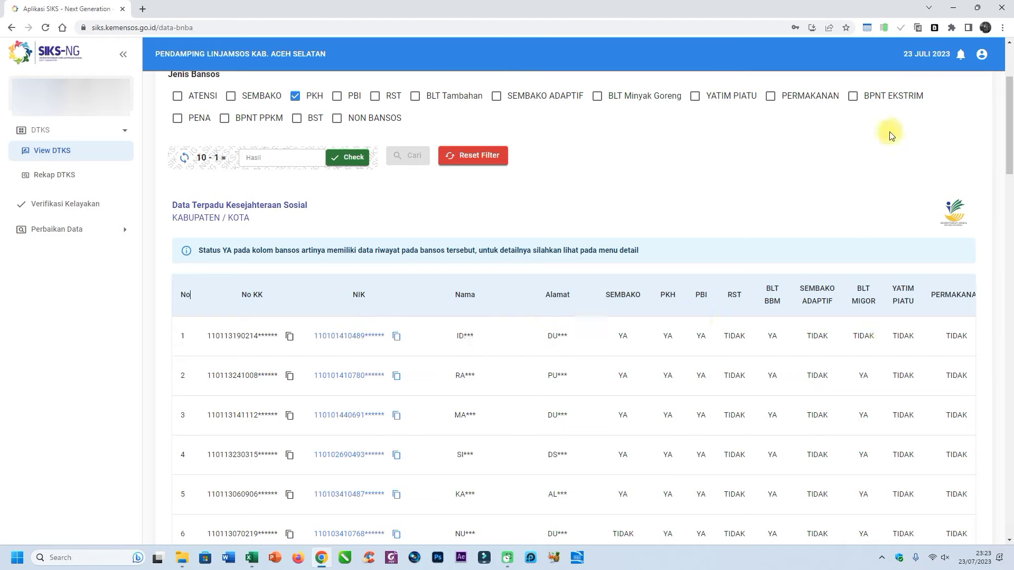
- Enable the copy extension, activate ColumnCopy, and copy the entire recipient table
click(901, 30)
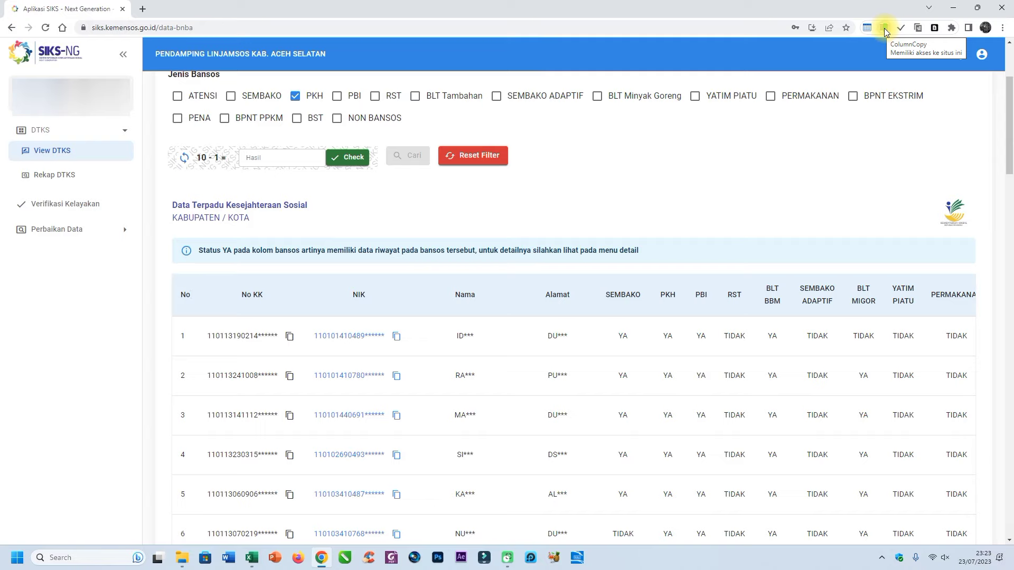
click(884, 27)
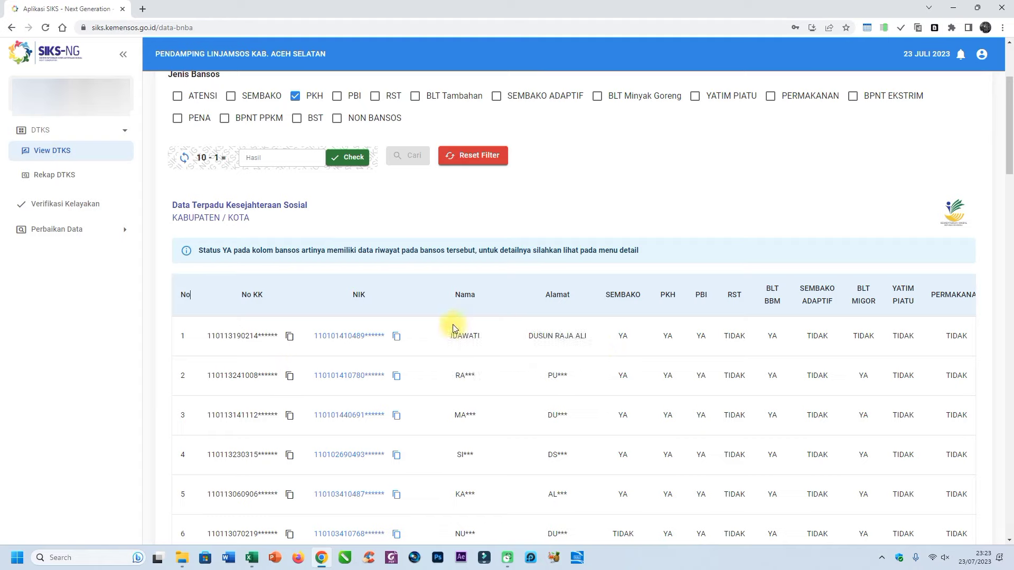
right_click(181, 310)
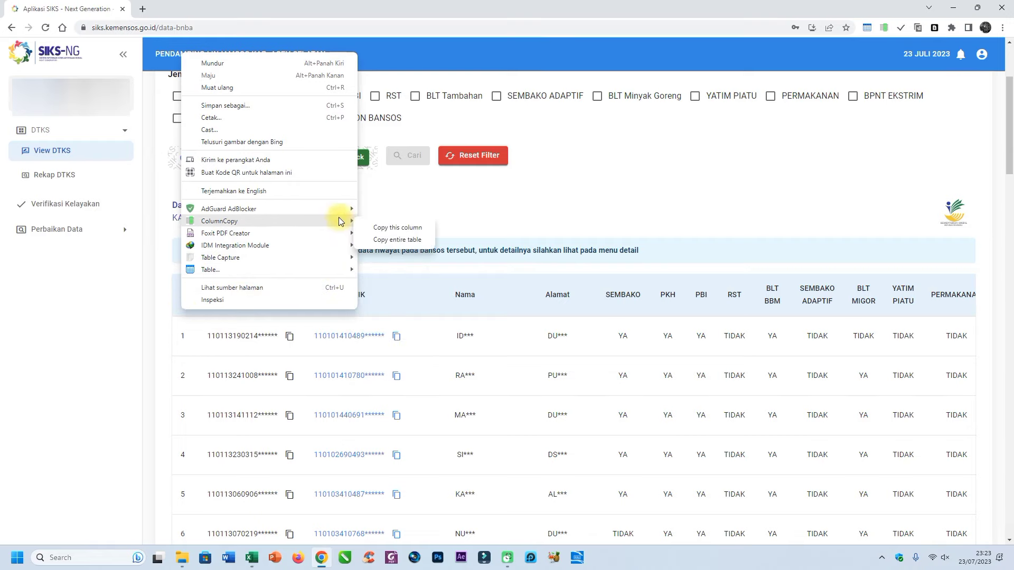
mouse_move(220, 221)
click(380, 242)
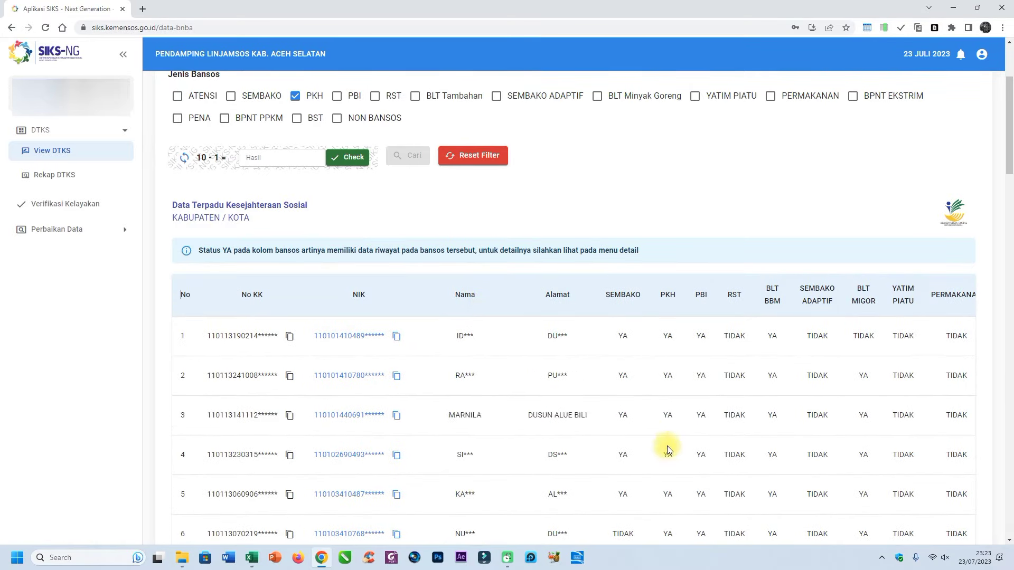
scroll(663, 446, down, 8)
scroll(618, 403, down, 9)
scroll(615, 408, down, 9)
scroll(603, 420, down, 5)
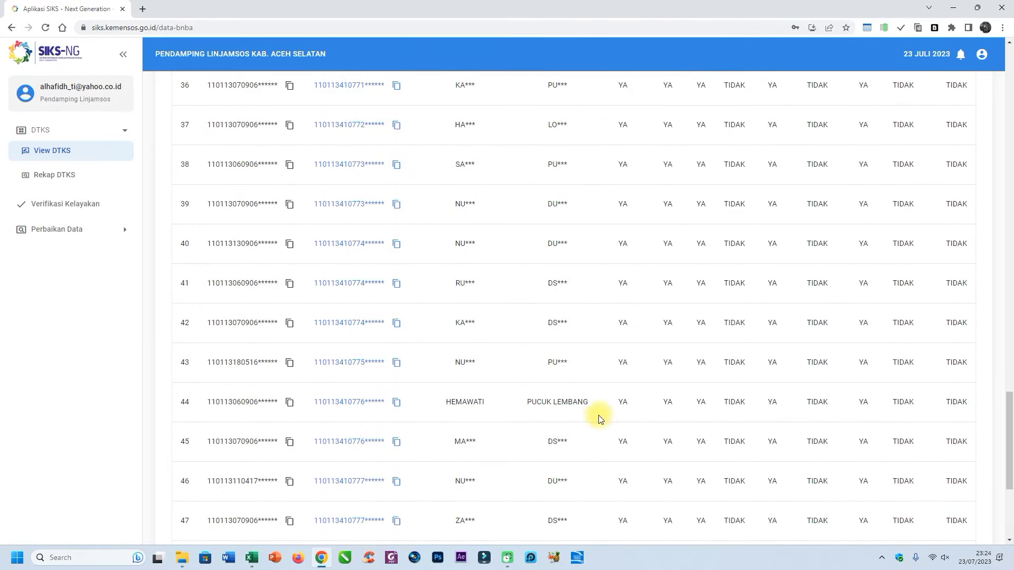
click(253, 557)
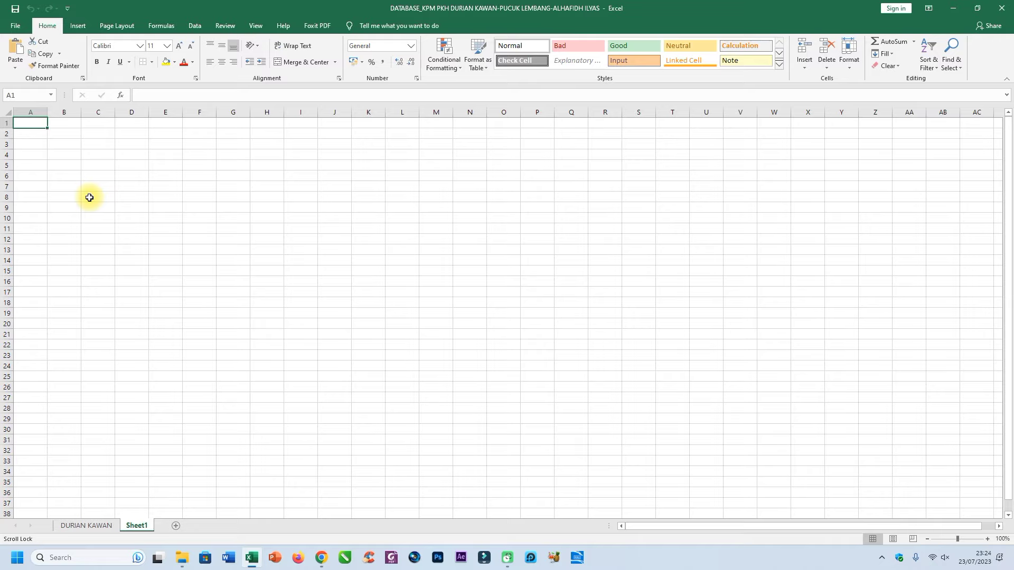
- Paste the first 50 recipient rows at A1, widen date-time column T, and check row 50
key(ctrl+v)
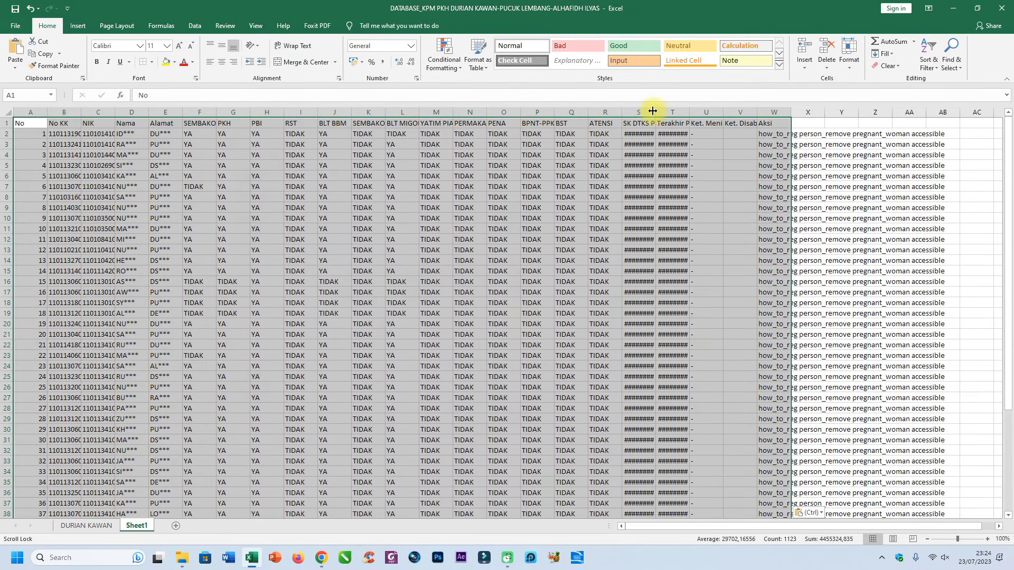
drag(655, 112, 745, 112)
click(766, 154)
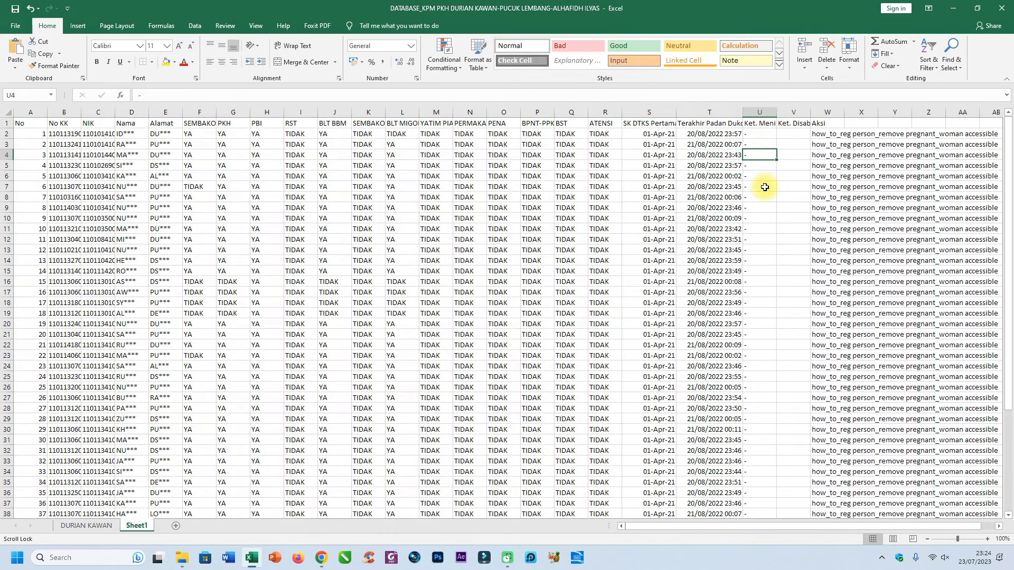
scroll(766, 187, down, 7)
scroll(765, 187, down, 5)
scroll(765, 187, up, 2)
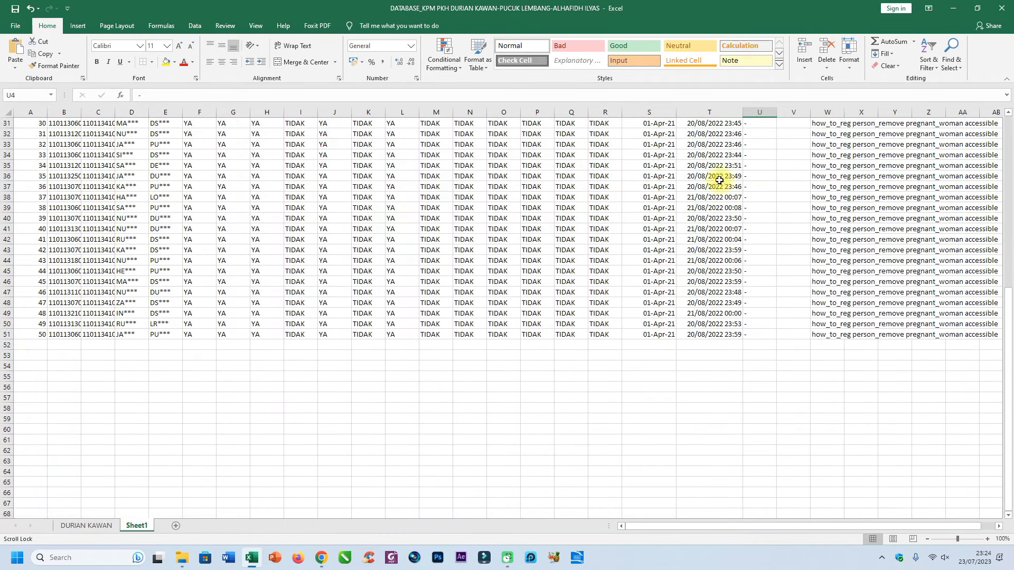
click(37, 332)
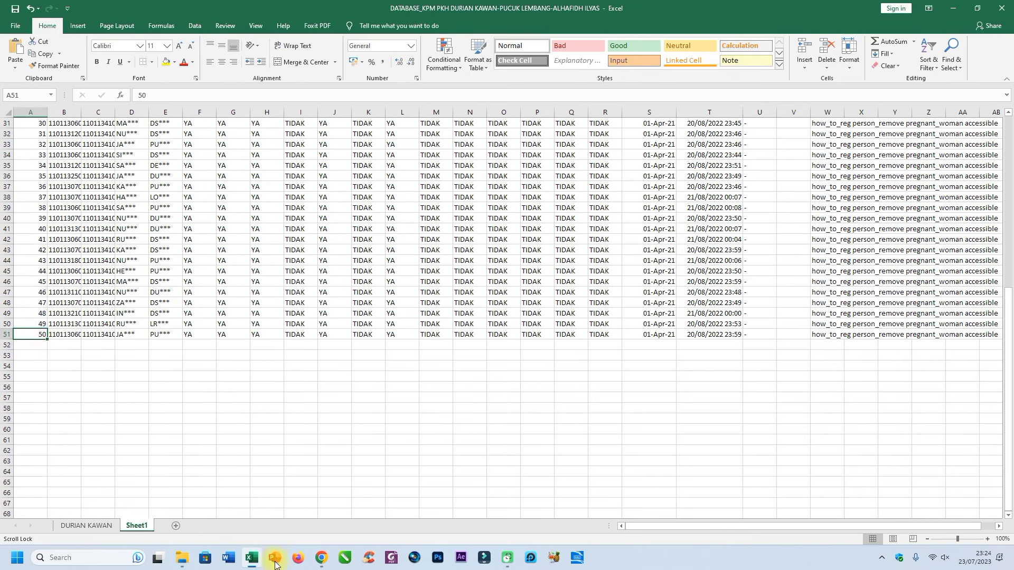
click(320, 558)
scroll(770, 372, down, 10)
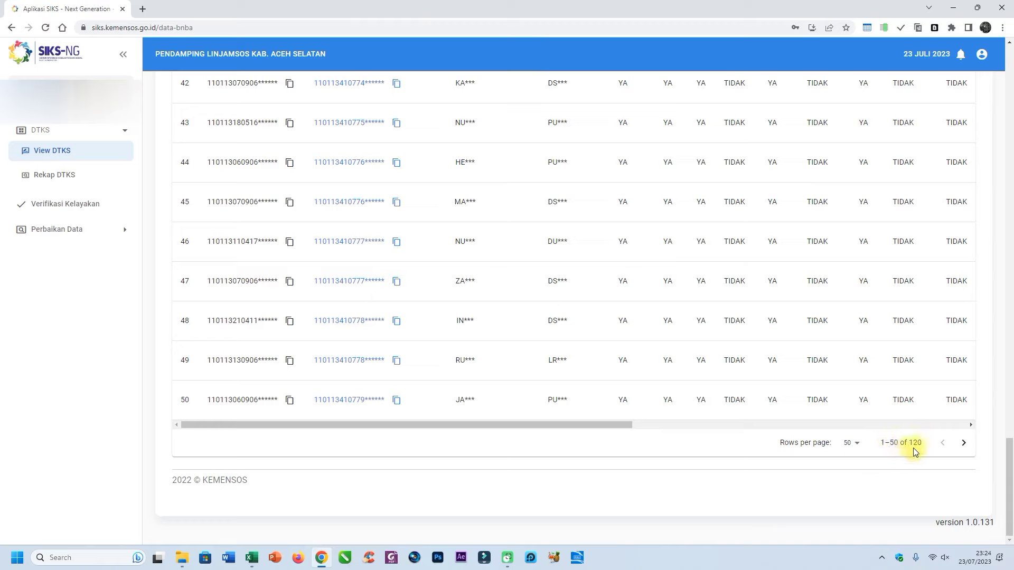
- Show 300 rows per page so all 120 recipients load, then copy the entire table
click(856, 444)
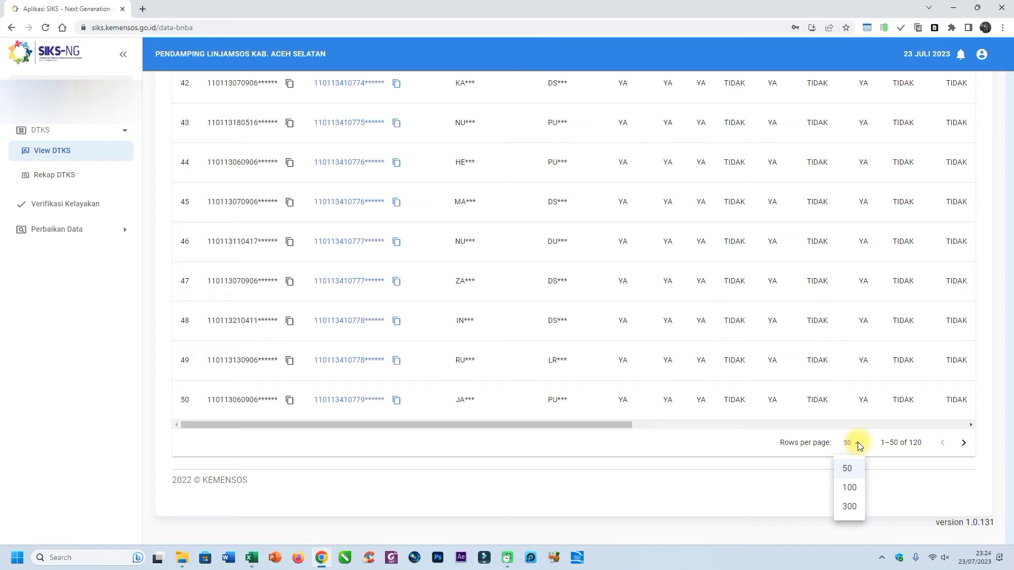
click(848, 506)
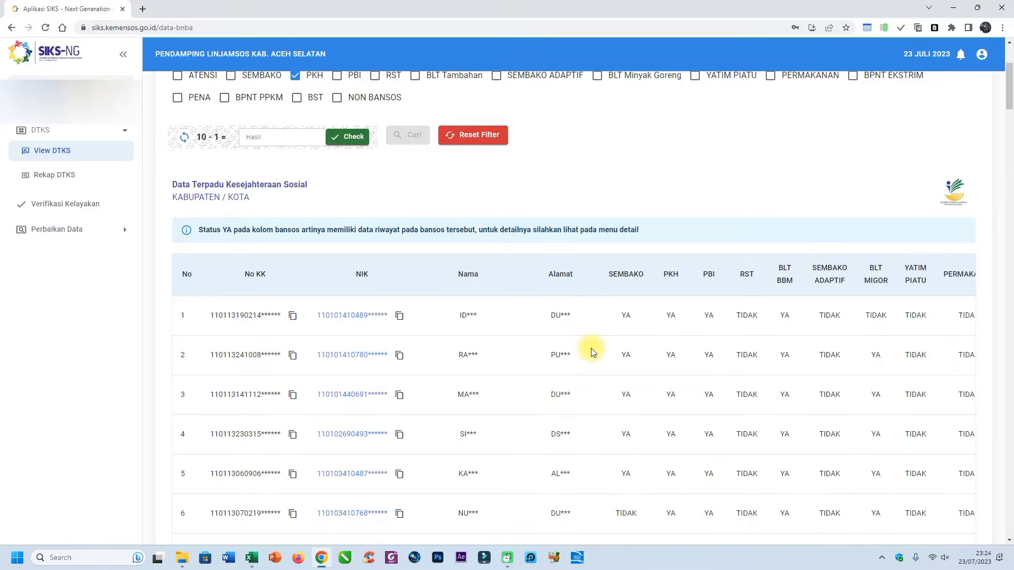
scroll(593, 352, down, 5)
mouse_move(1009, 121)
mouse_down()
mouse_move(1009, 407)
mouse_move(957, 568)
mouse_up()
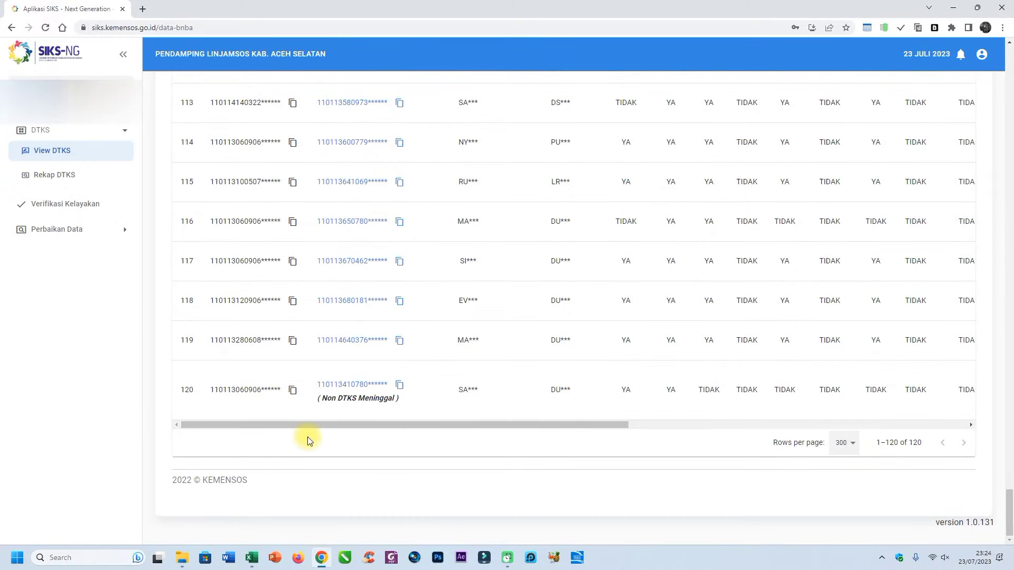
click(191, 394)
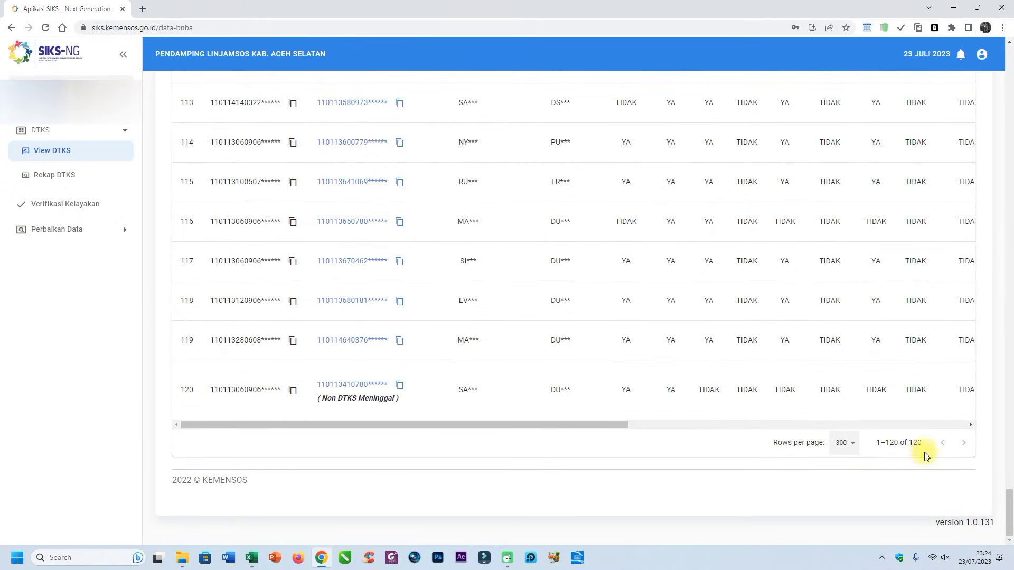
drag(1011, 512, 1005, 87)
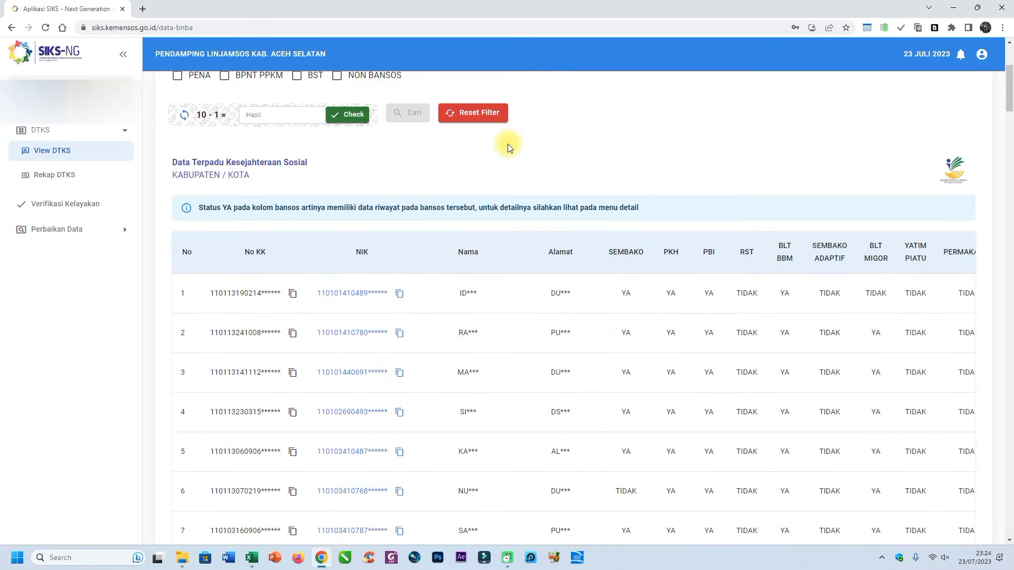
right_click(199, 261)
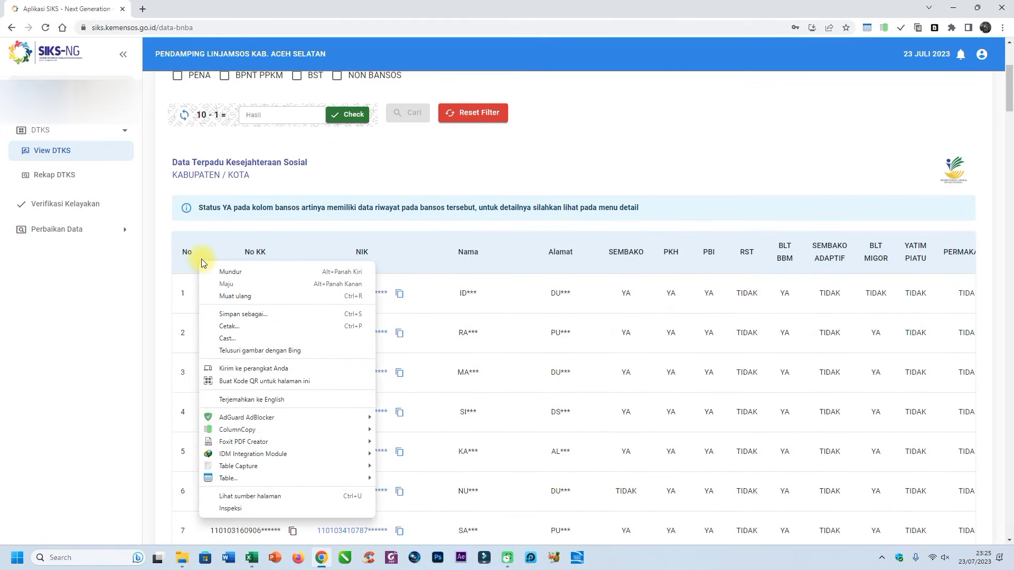
mouse_move(237, 429)
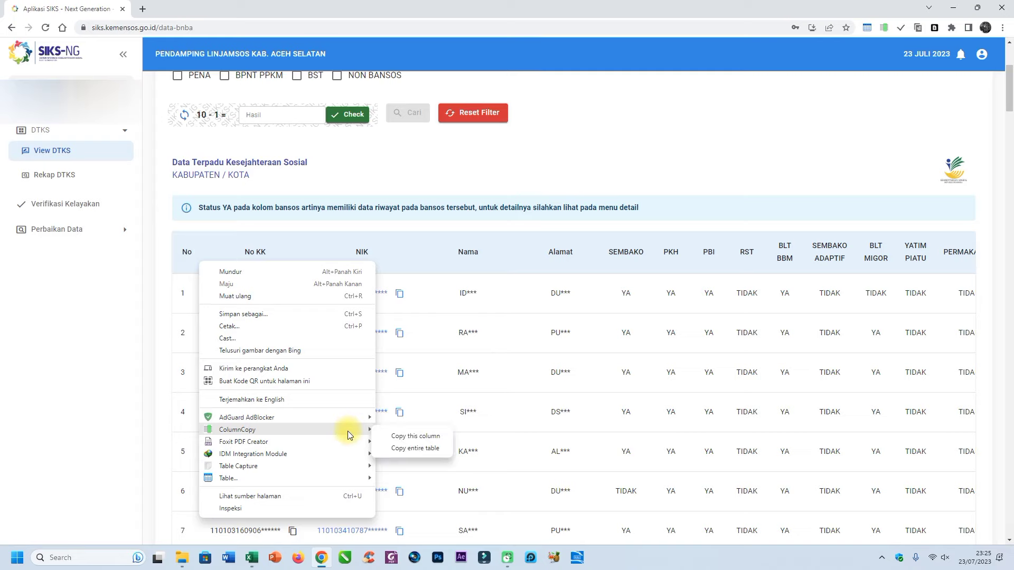
click(396, 449)
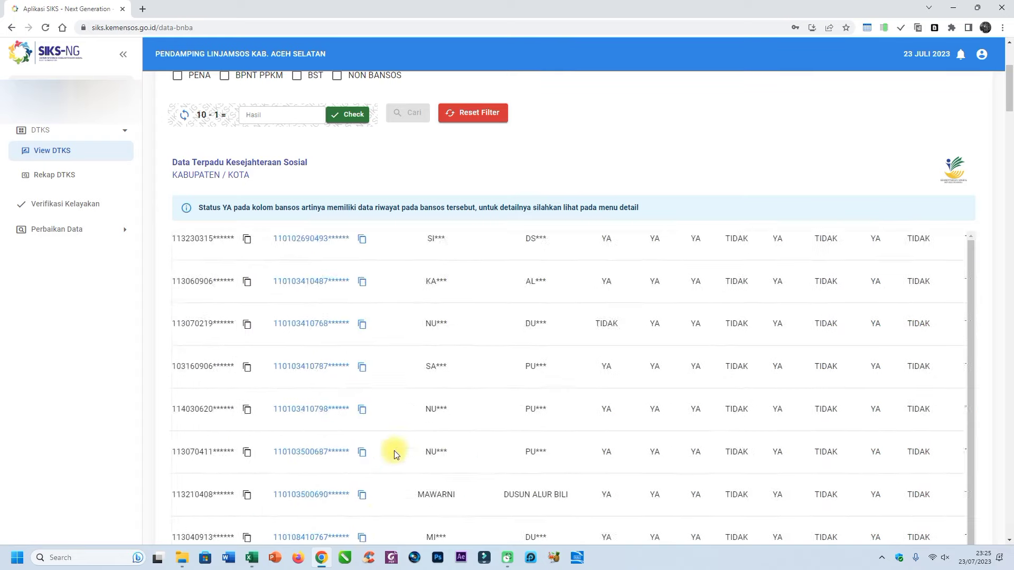
- Clear the old 50 rows and paste the full 120-row table at A1, checking row 121
click(251, 558)
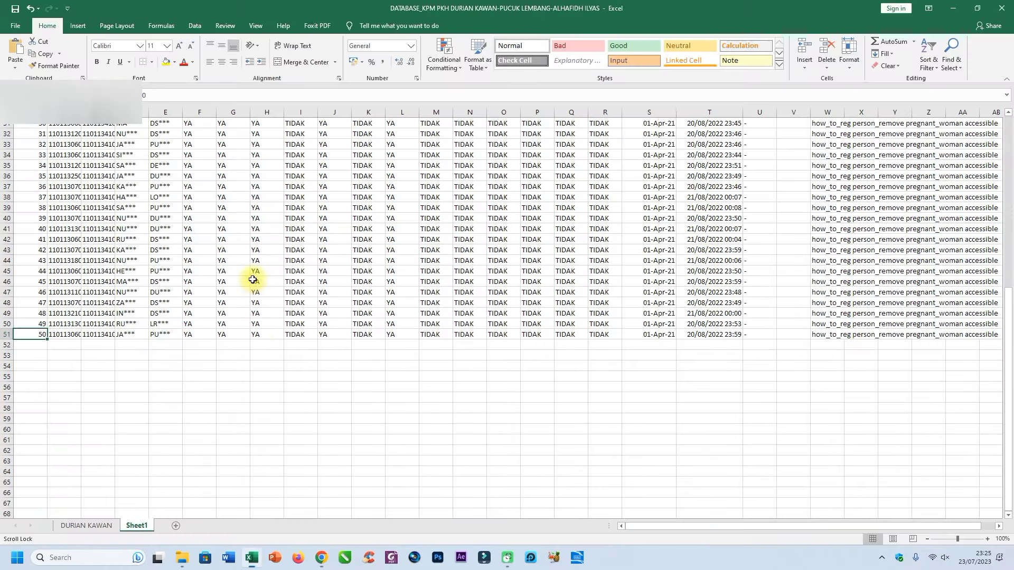
key(ctrl+a)
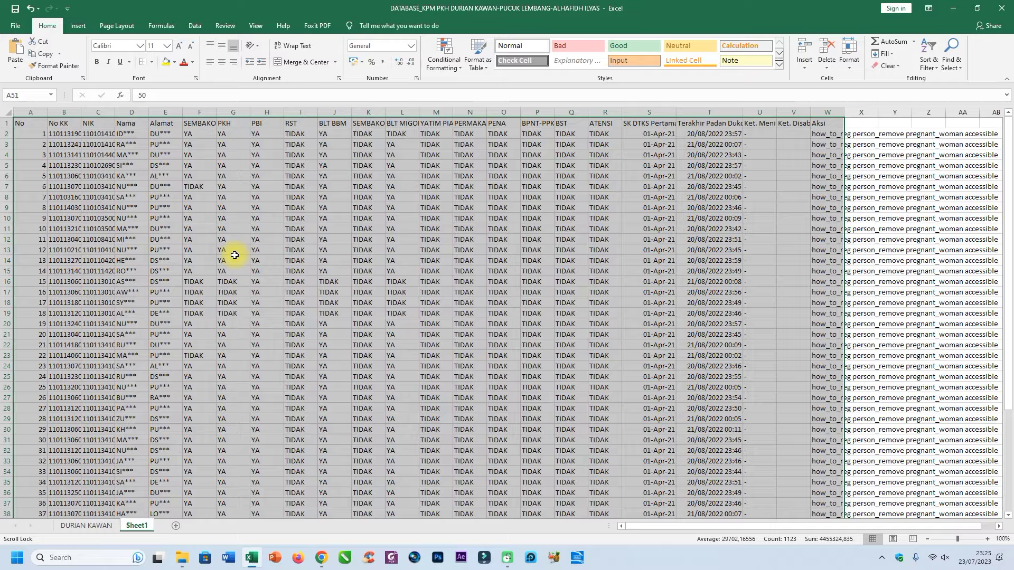
key(Delete)
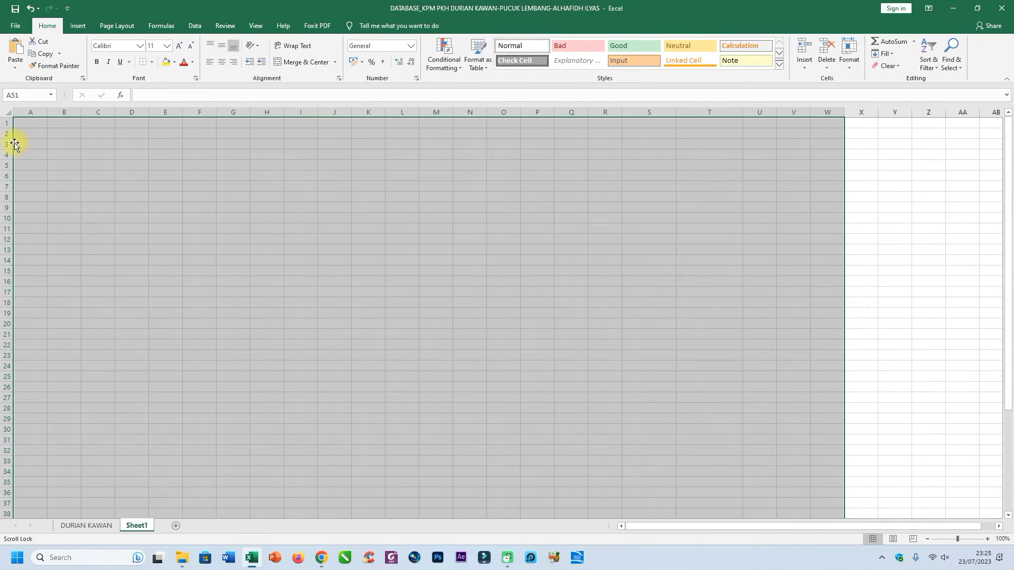
click(28, 123)
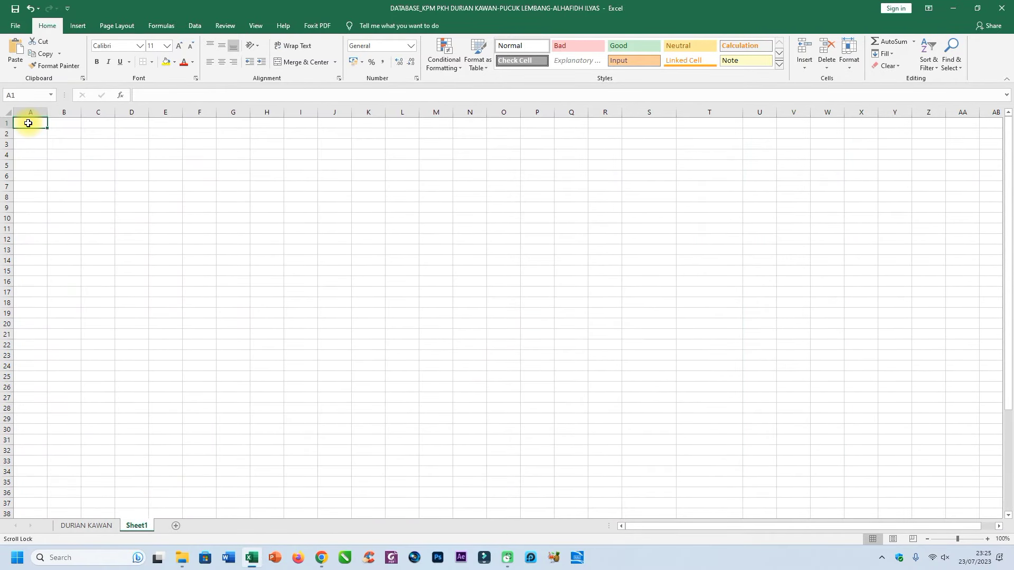
key(ctrl+v)
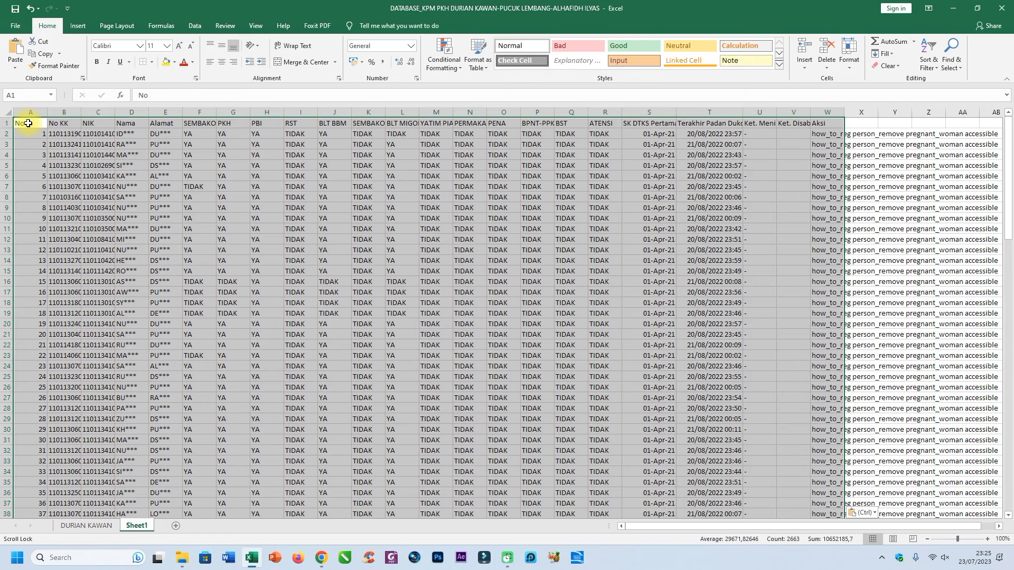
scroll(338, 232, down, 15)
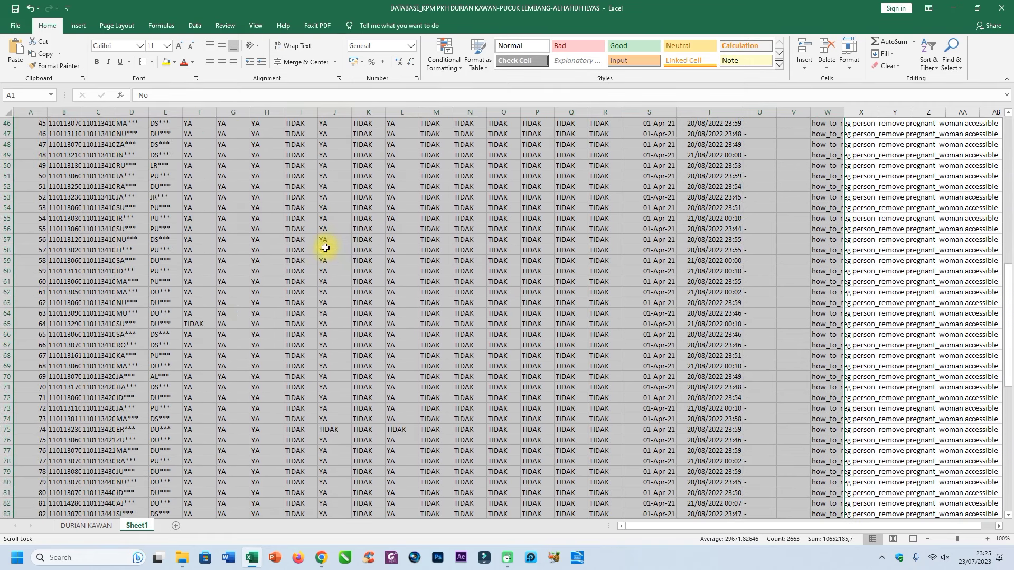
scroll(325, 248, down, 15)
scroll(325, 248, down, 5)
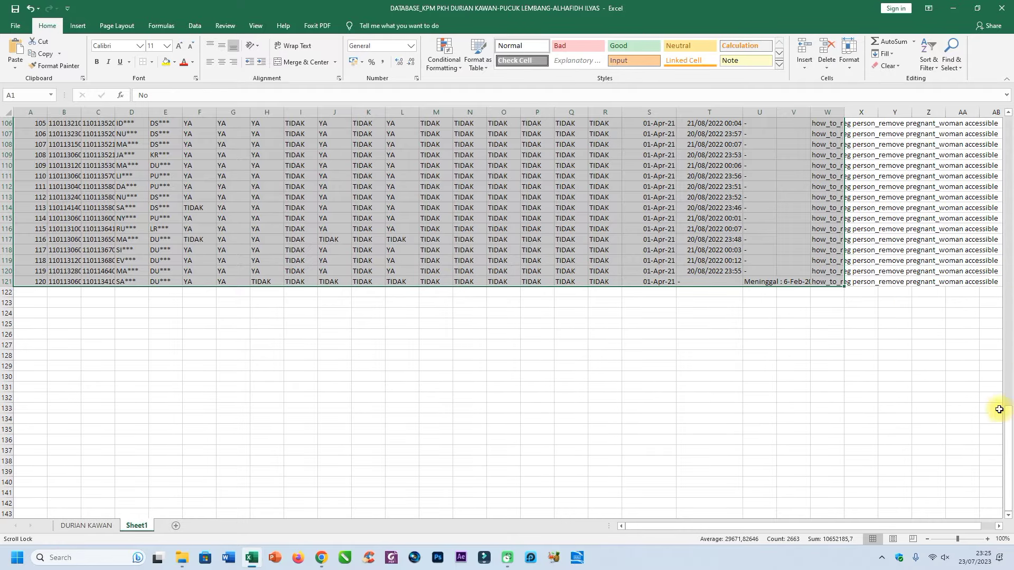
drag(1006, 428, 1007, 148)
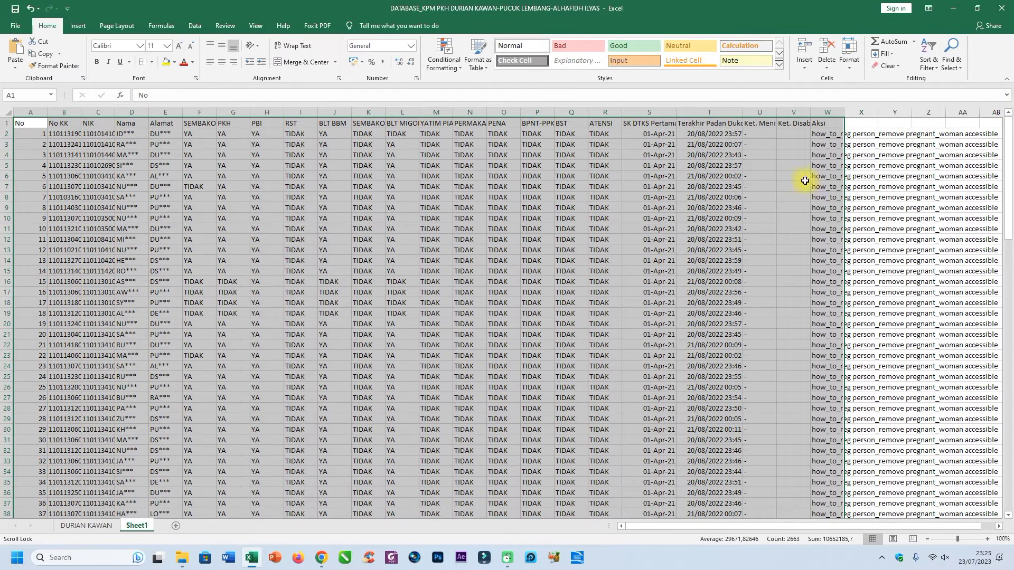
- Delete the stray Aksi column W and widen column B so No KK numbers show
click(805, 180)
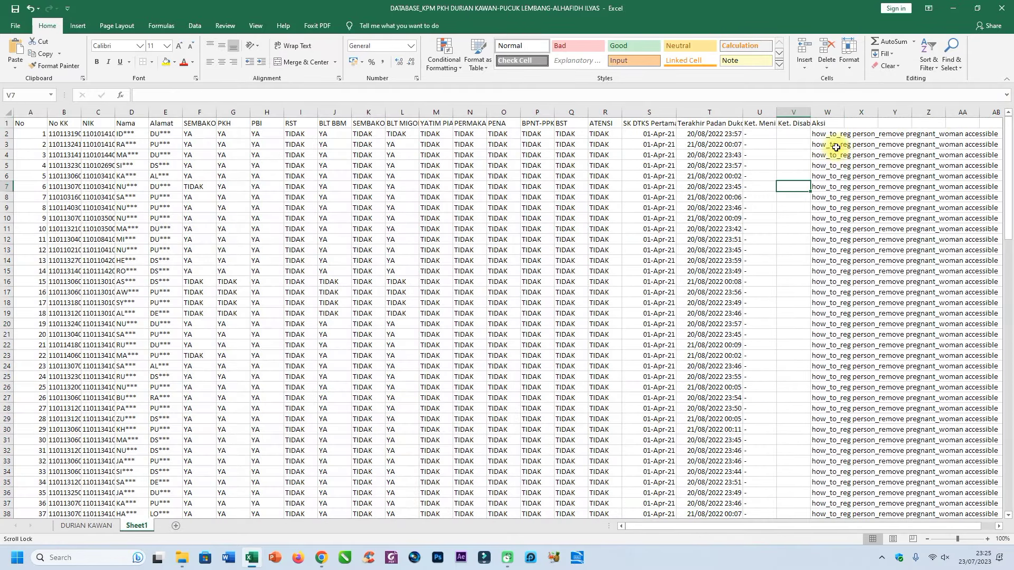
click(828, 112)
drag(844, 112, 875, 112)
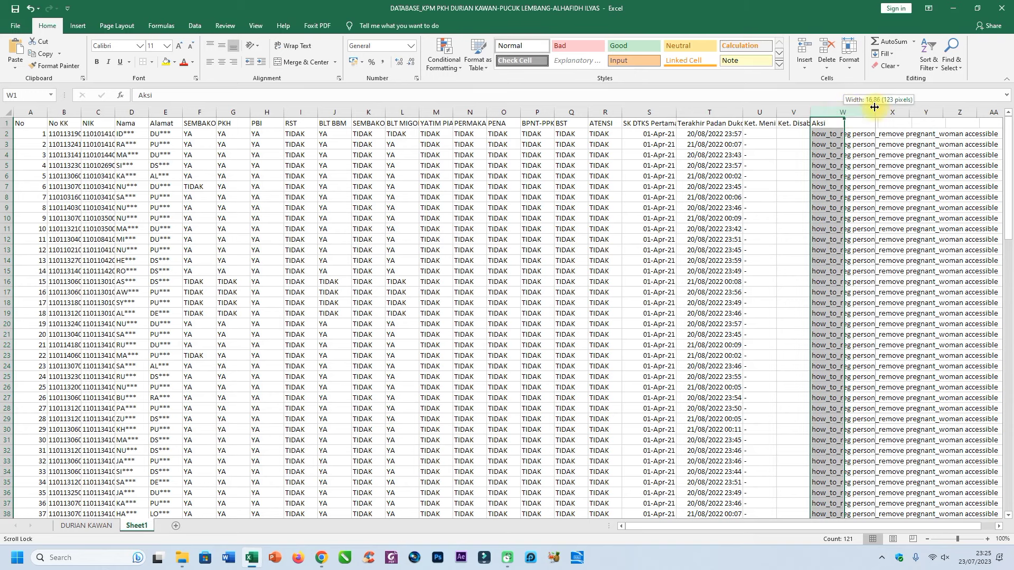
right_click(826, 116)
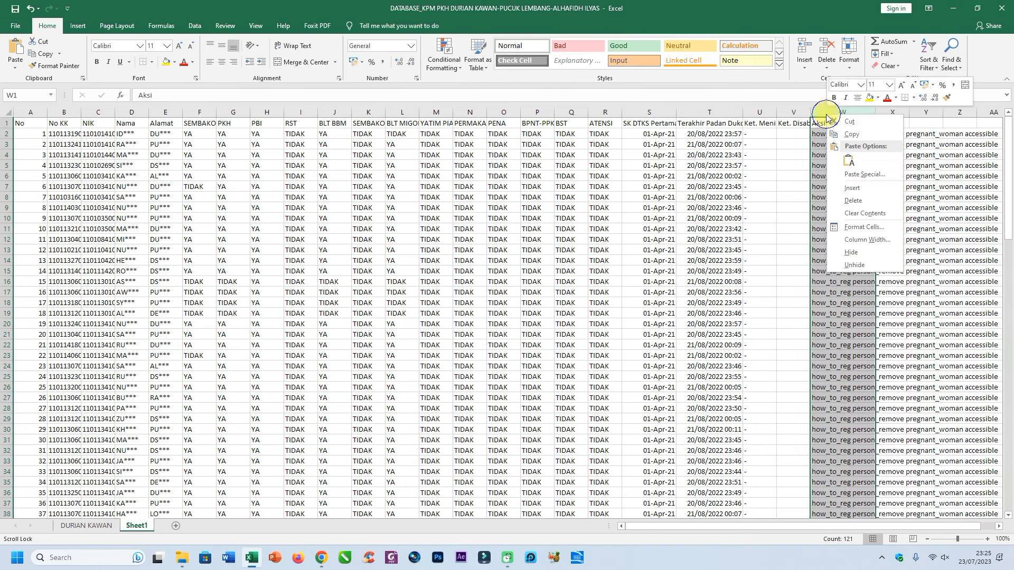
click(874, 201)
click(803, 196)
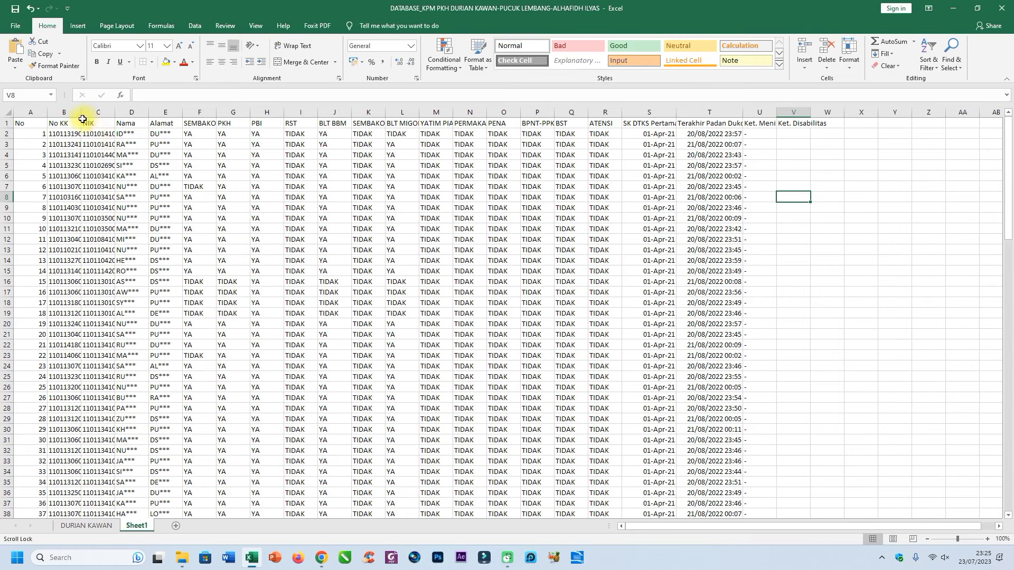
drag(81, 112, 164, 112)
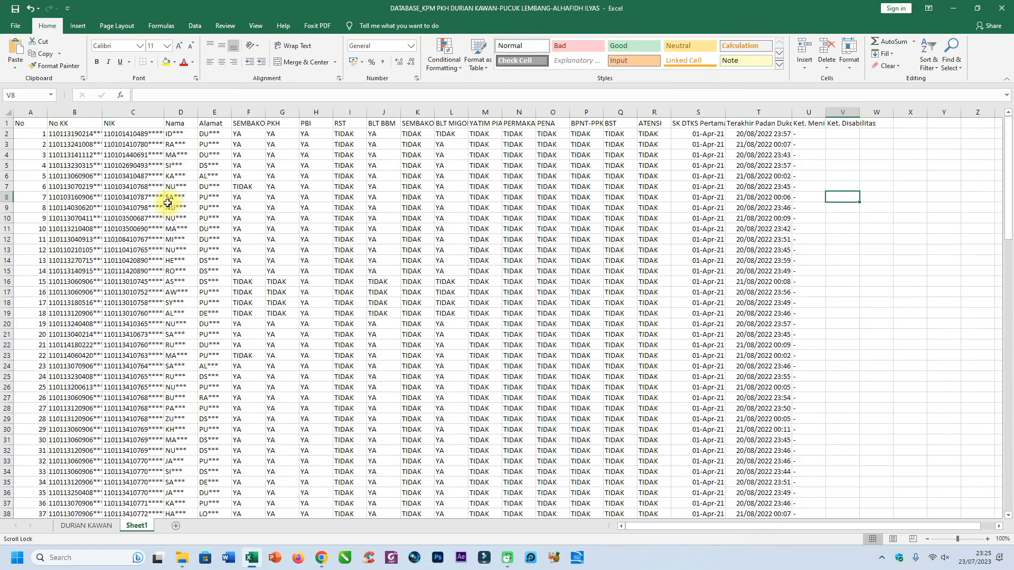
- Widen the Nama and Alamat columns to fit the names and addresses
click(156, 136)
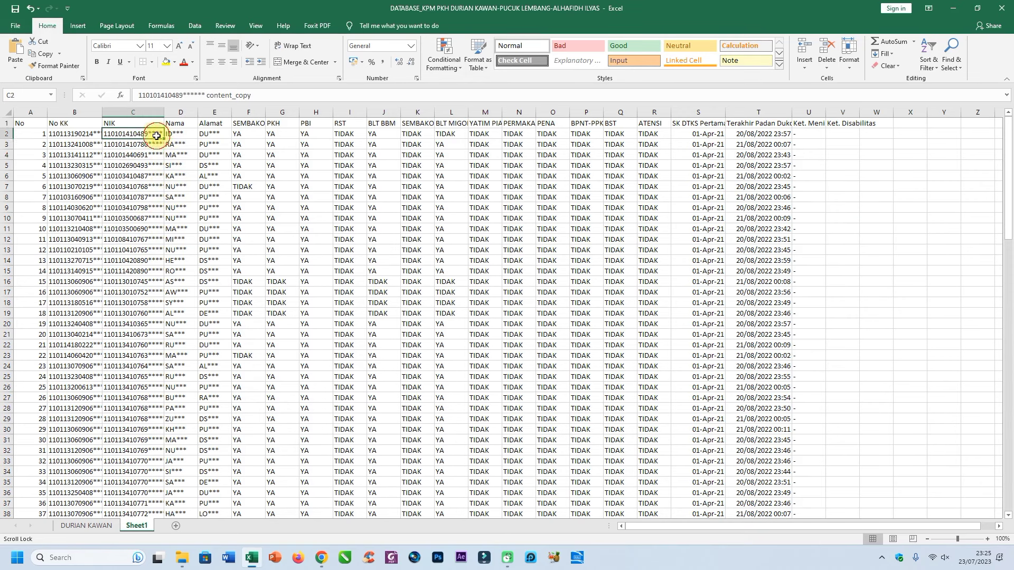
click(84, 135)
click(184, 134)
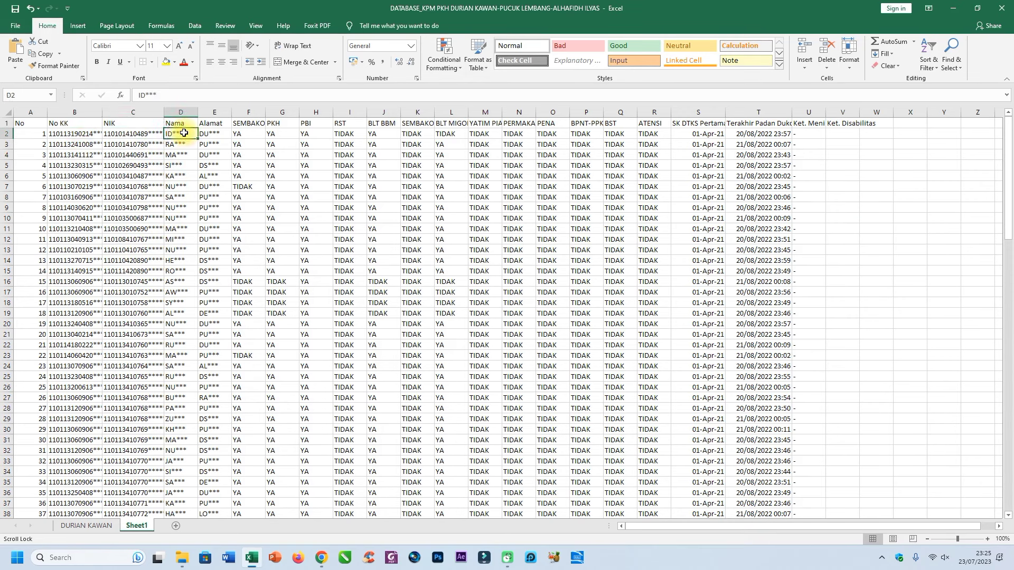
drag(198, 112, 209, 112)
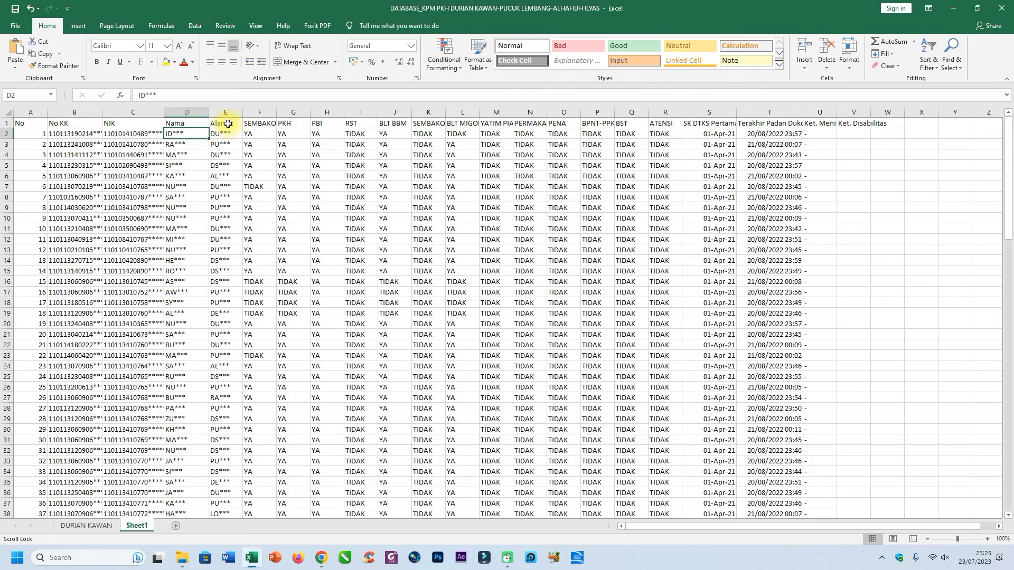
click(226, 134)
drag(244, 113, 261, 112)
- Check the first recipient's NIK, address and No KK cells, ending on B2
click(213, 133)
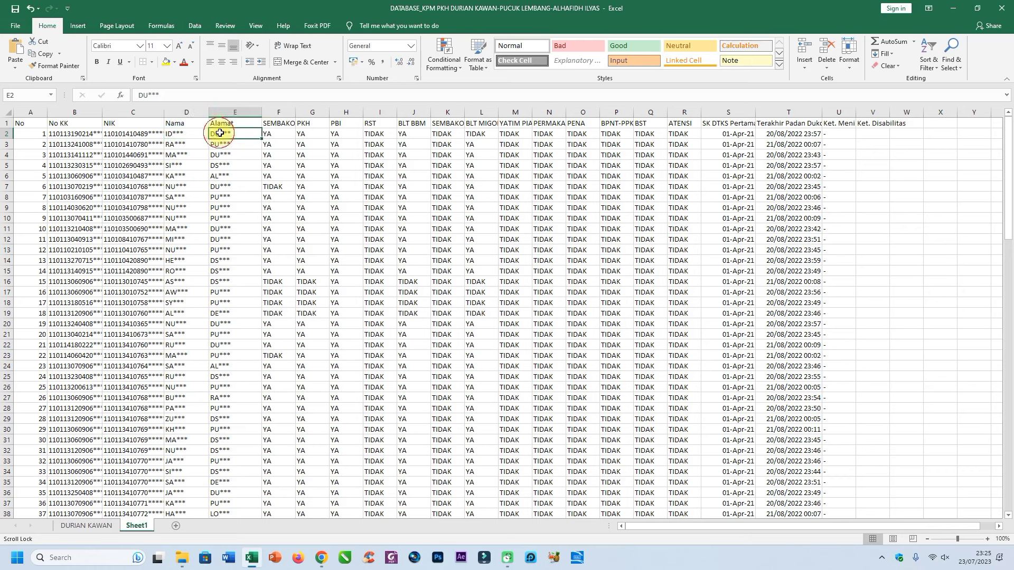
click(174, 133)
click(121, 134)
click(83, 134)
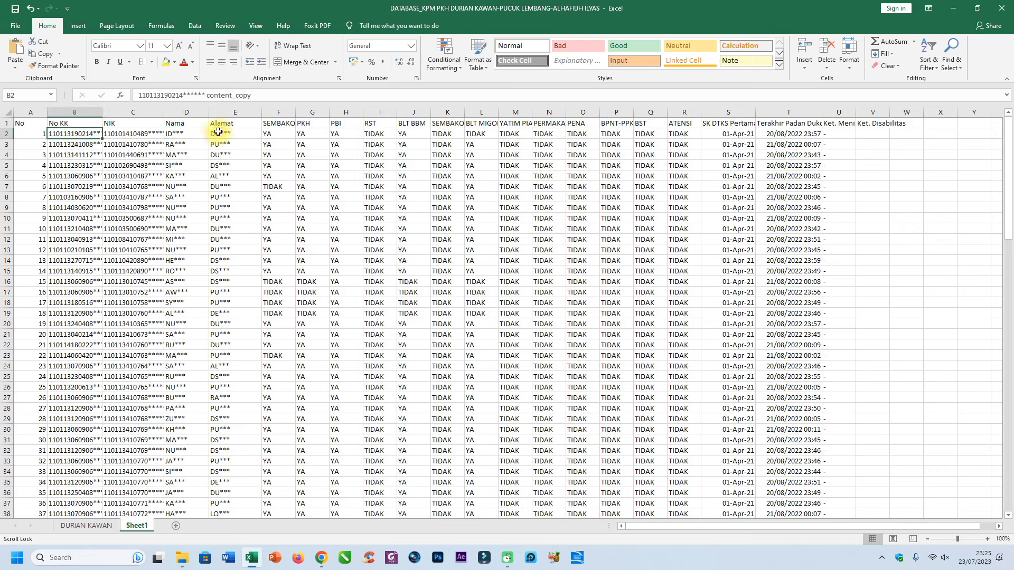
click(204, 135)
click(228, 136)
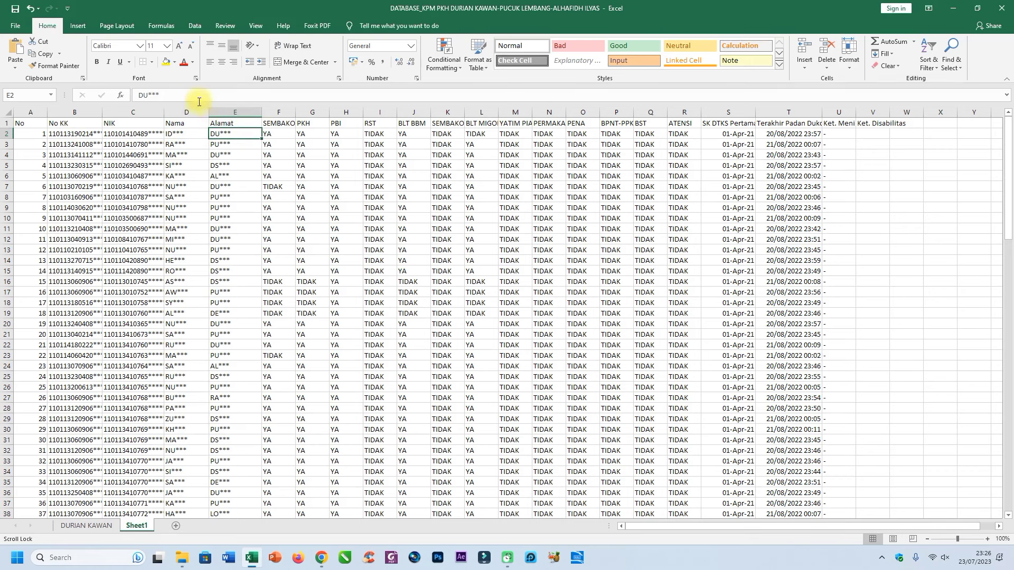
click(227, 187)
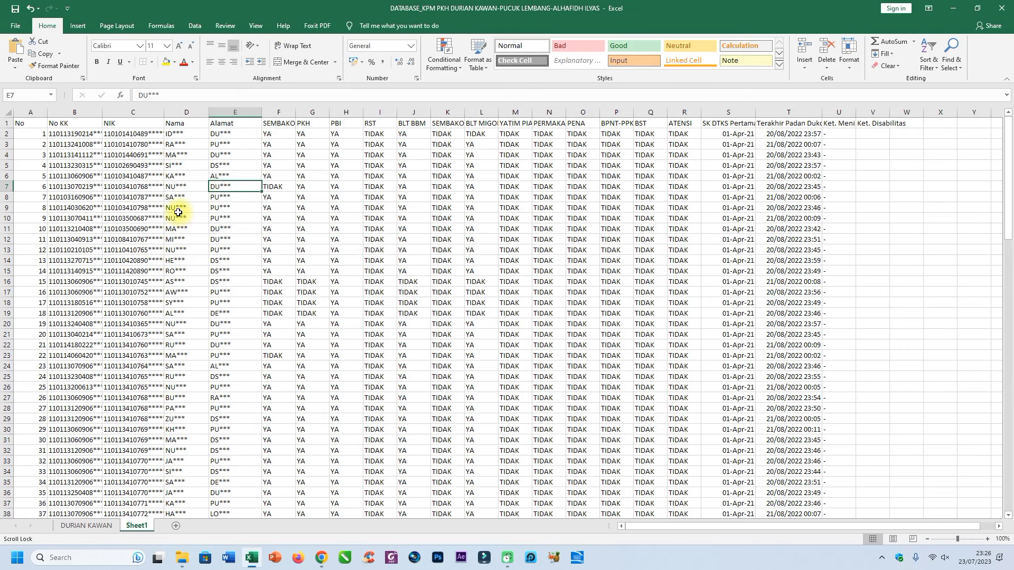
click(60, 135)
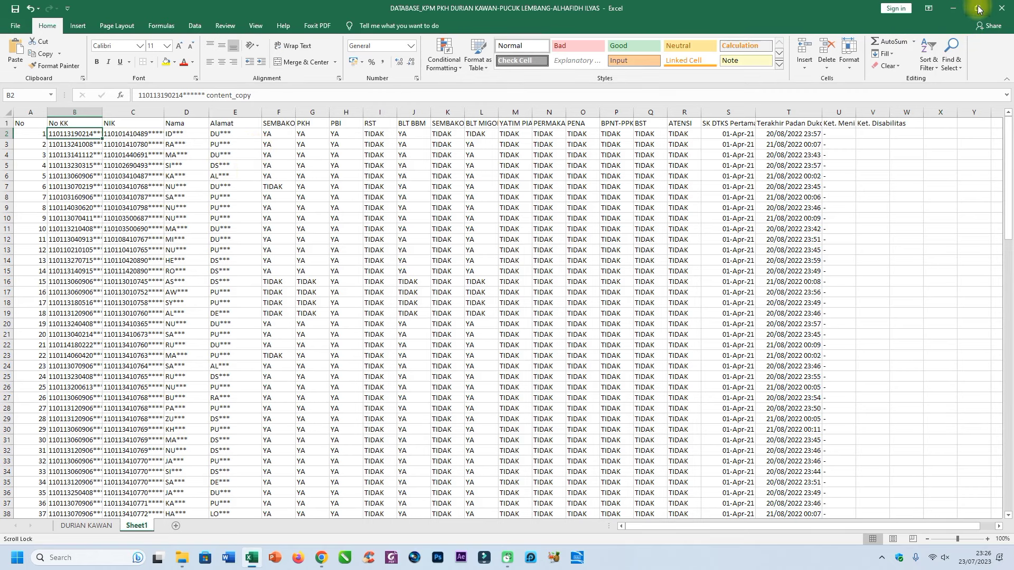
- Snap Excel to the left half and Chrome's SIKS-NG table to the right, then select A2
mouse_move(977, 8)
click(852, 42)
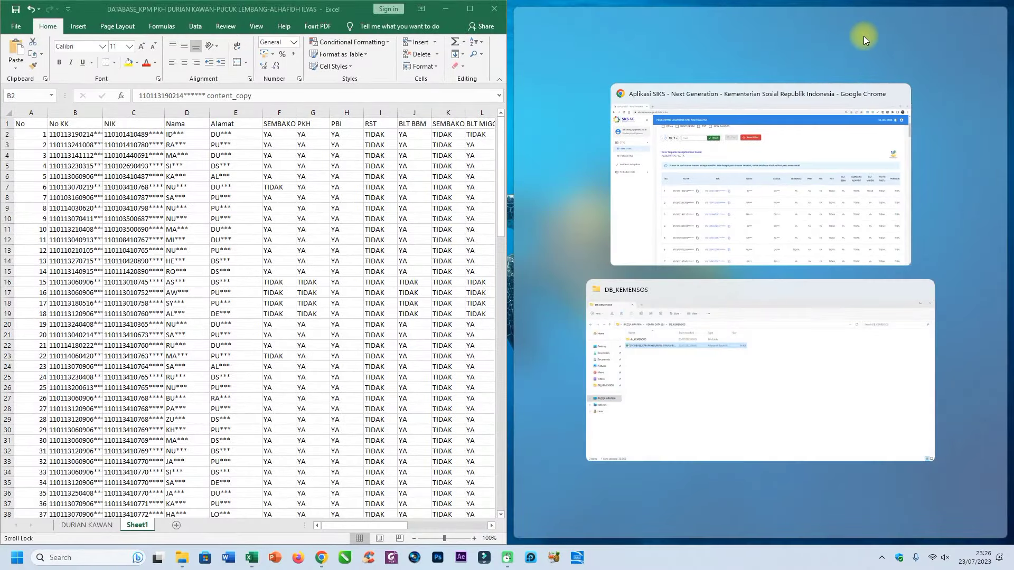
click(830, 186)
scroll(823, 190, up, 3)
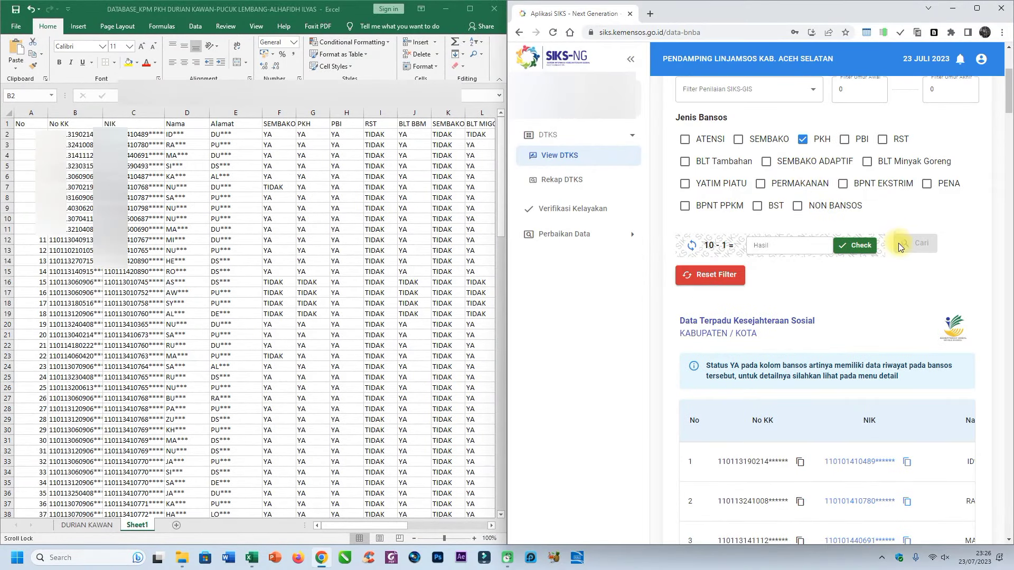
scroll(899, 247, down, 4)
scroll(901, 243, down, 2)
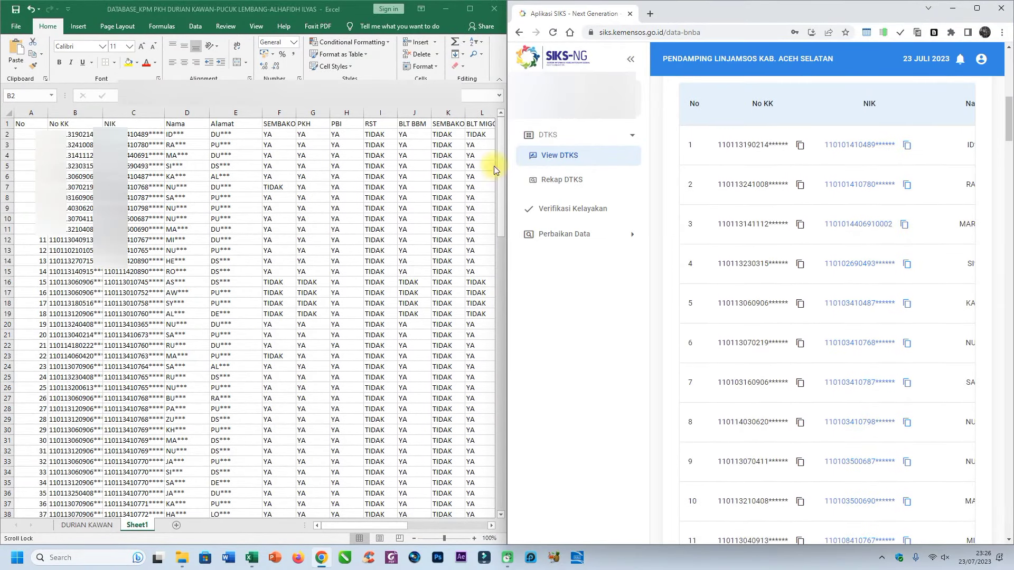
click(105, 170)
scroll(79, 220, down, 3)
scroll(79, 219, up, 3)
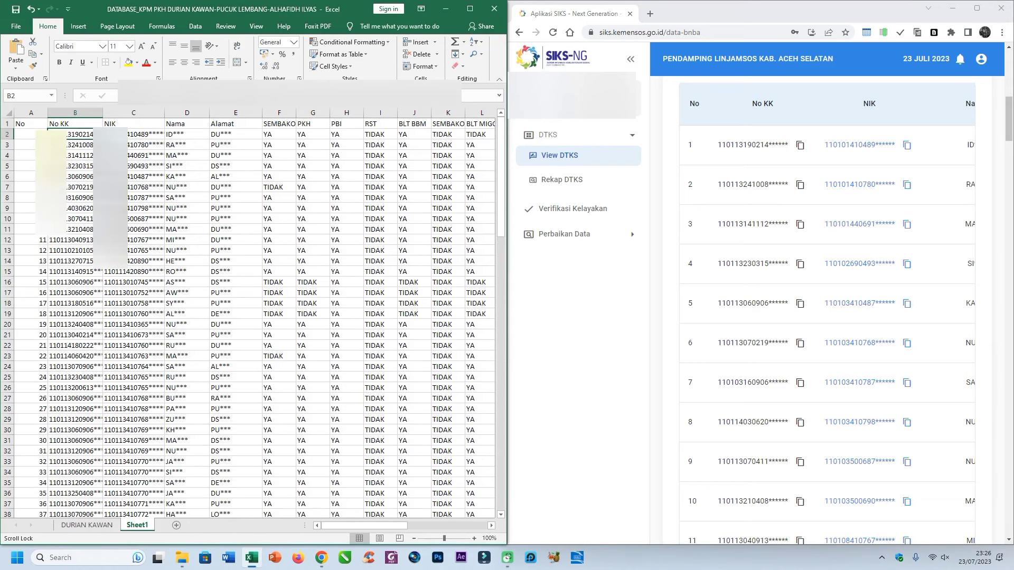
click(31, 134)
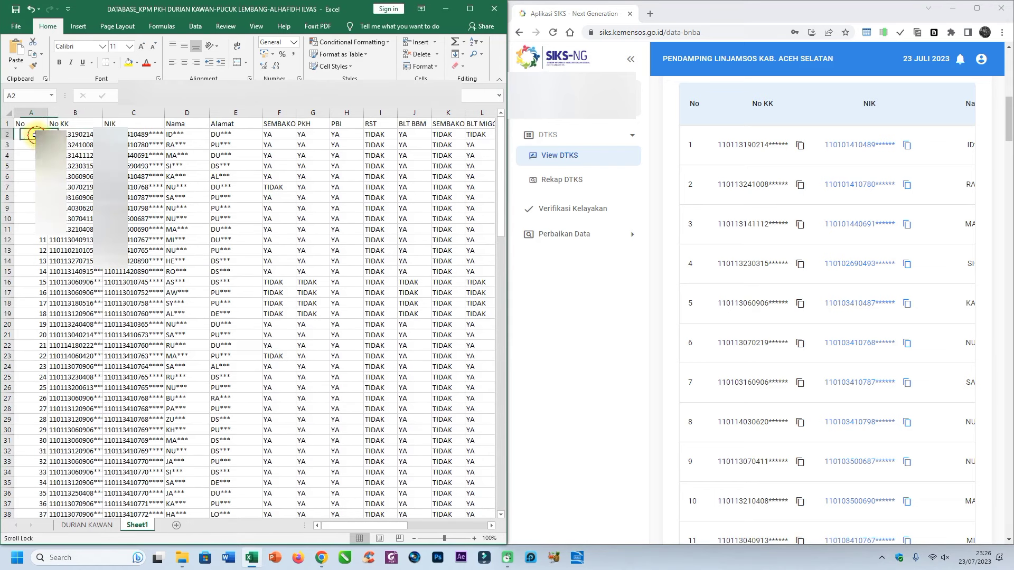
- Freeze row 1 using View > Freeze Panes > Freeze Panes
click(257, 26)
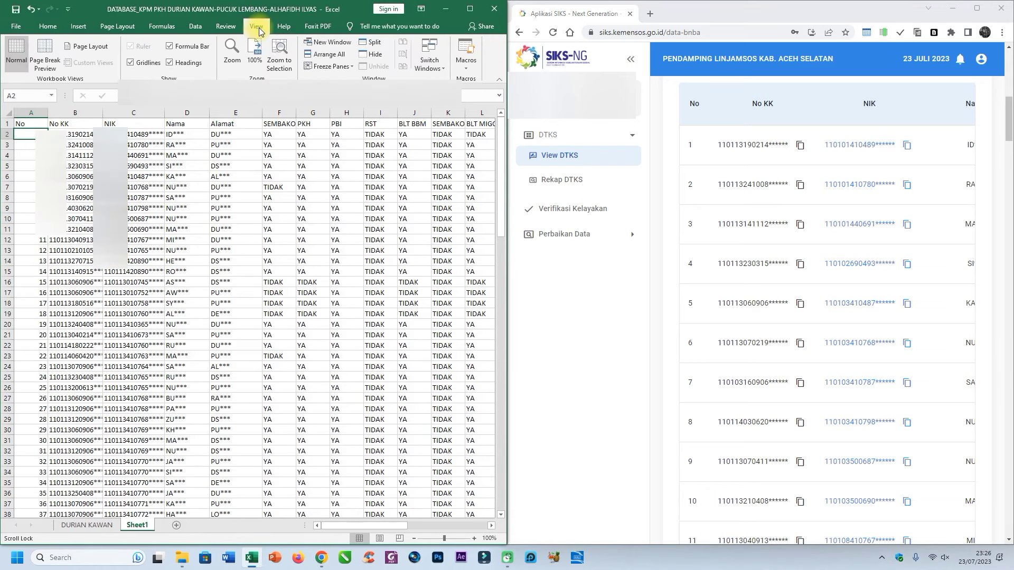
click(333, 66)
click(234, 145)
click(331, 67)
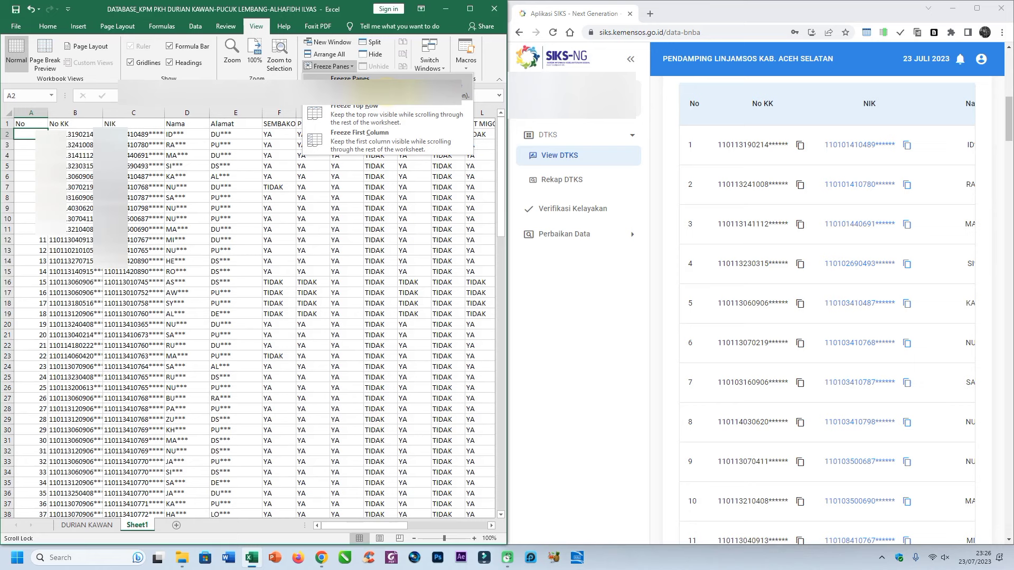
click(386, 85)
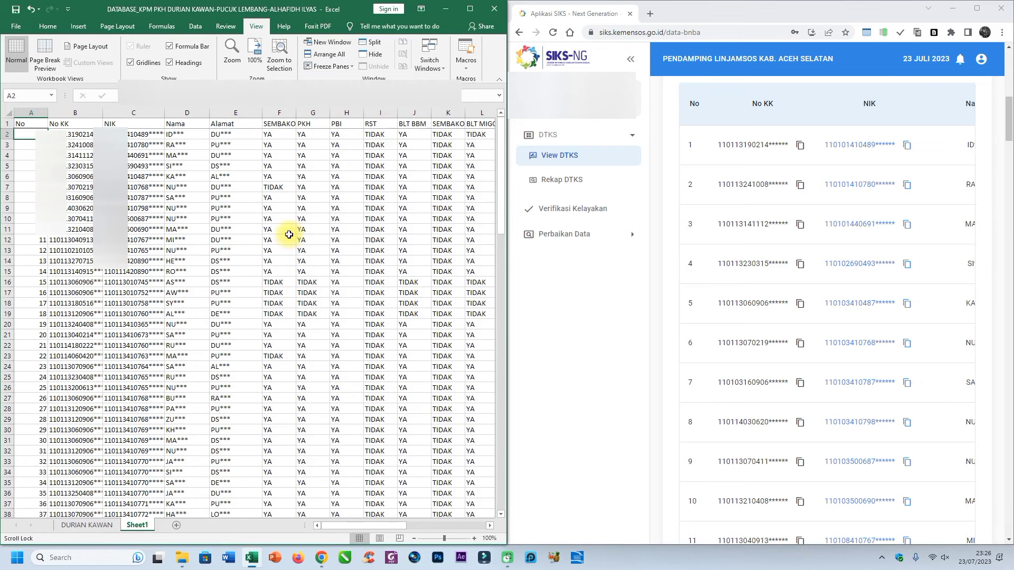
- Reveal and copy the first recipient's full No KK in SIKS-NG
scroll(290, 236, down, 3)
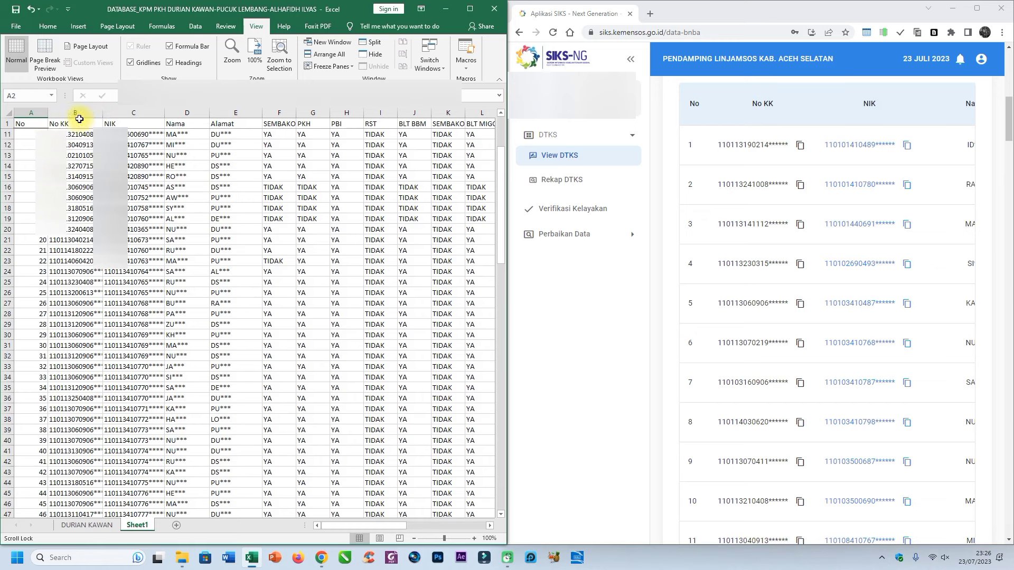
scroll(153, 207, up, 3)
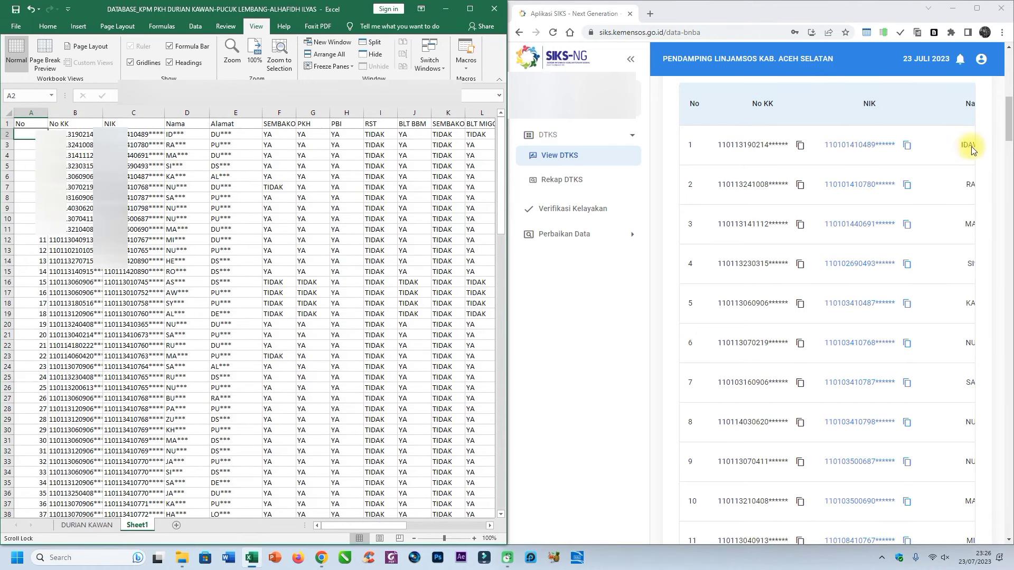
click(854, 154)
click(800, 145)
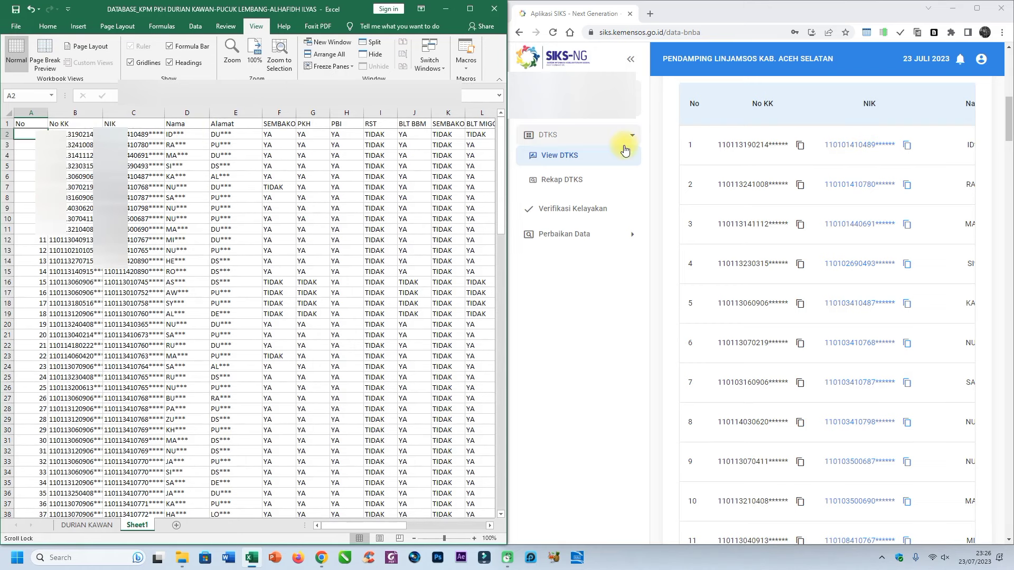
click(800, 147)
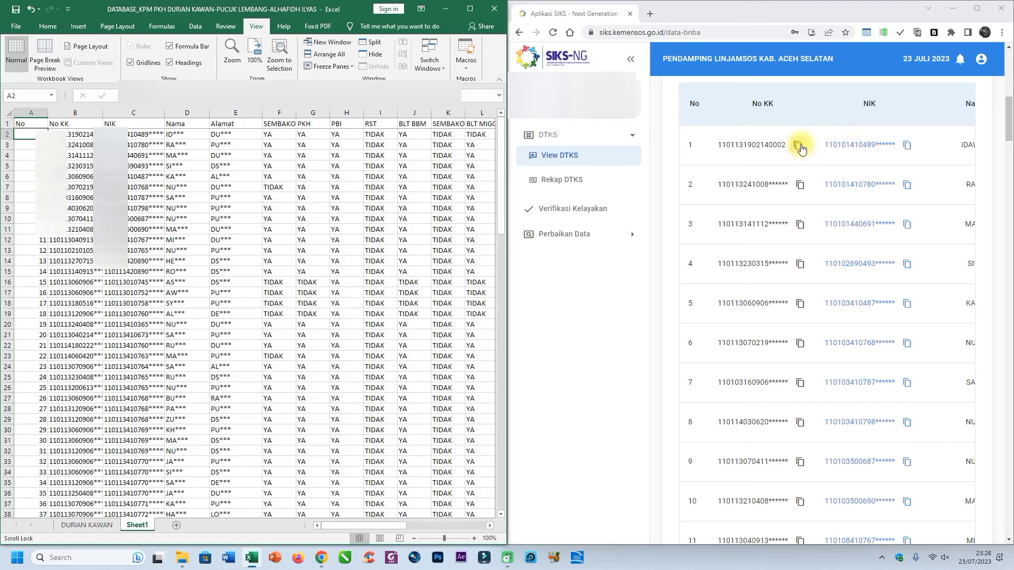
click(800, 147)
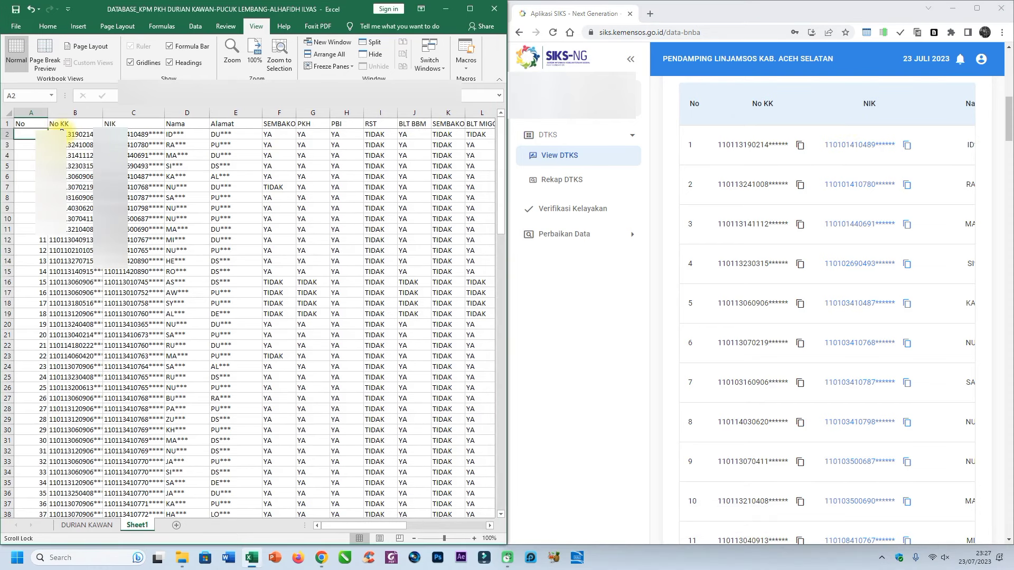
- Paste the No KK into B2, undo the paste, and select columns B and C
double_click(46, 132)
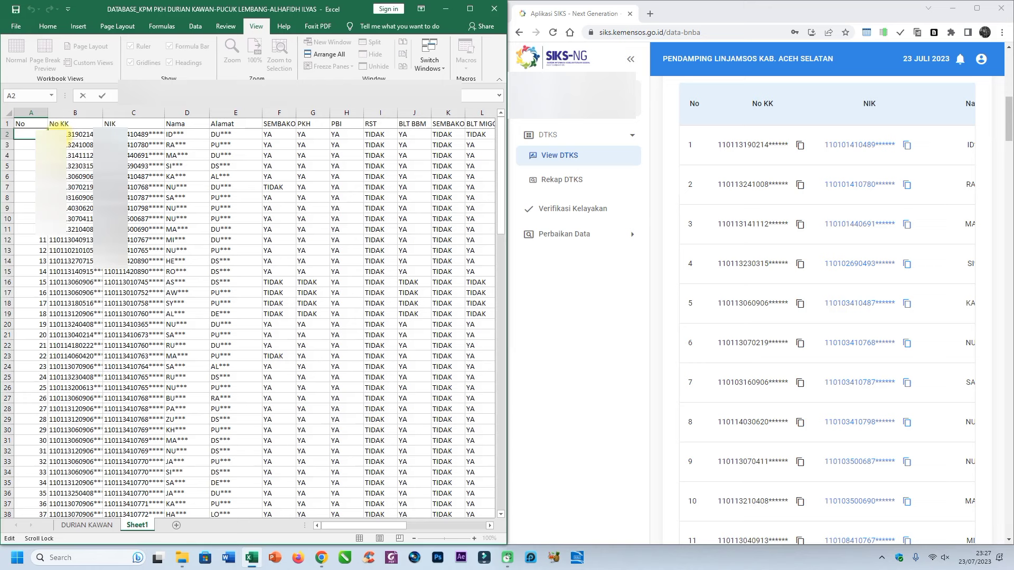
click(68, 136)
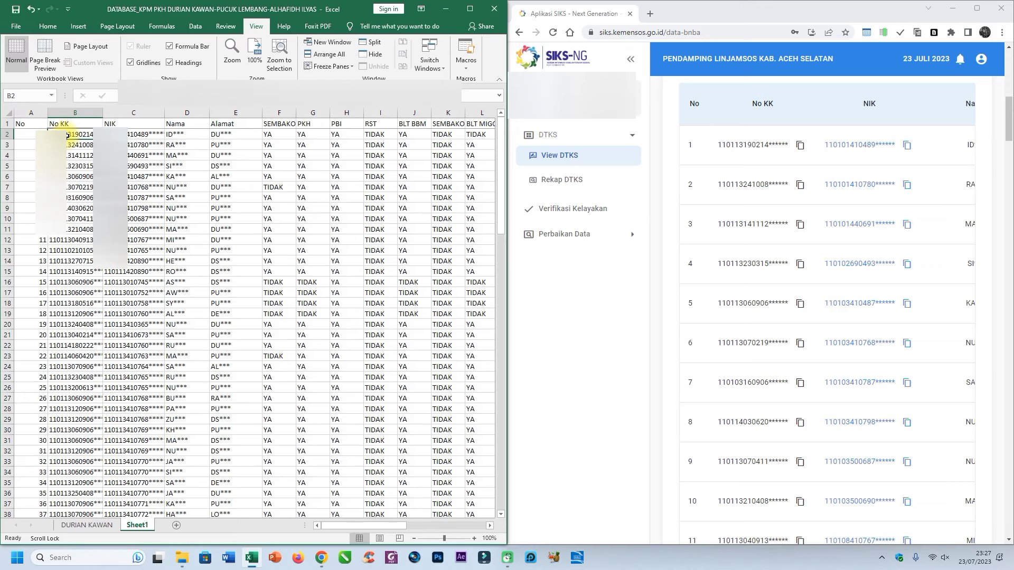
mouse_move(751, 343)
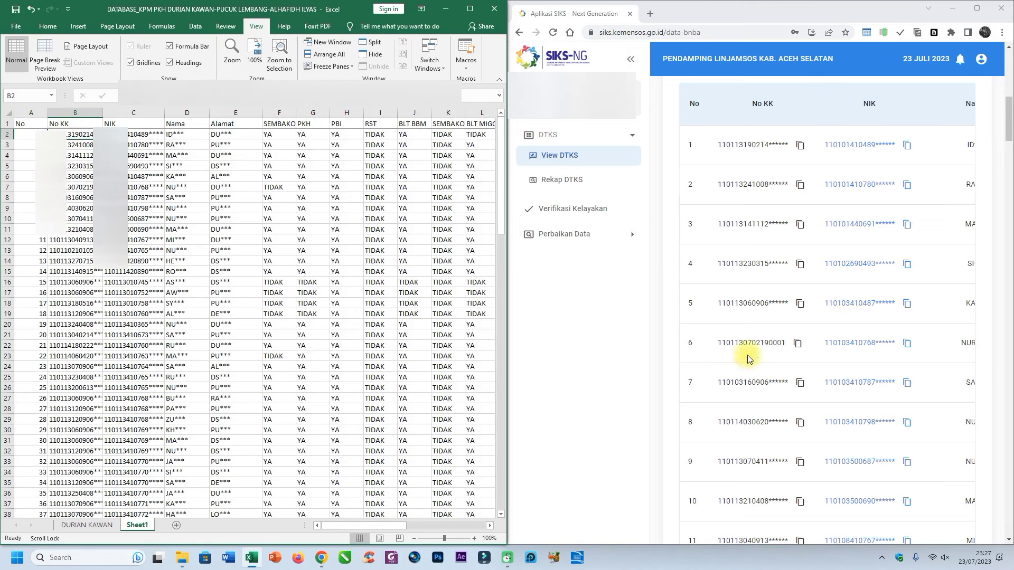
key(ctrl+v)
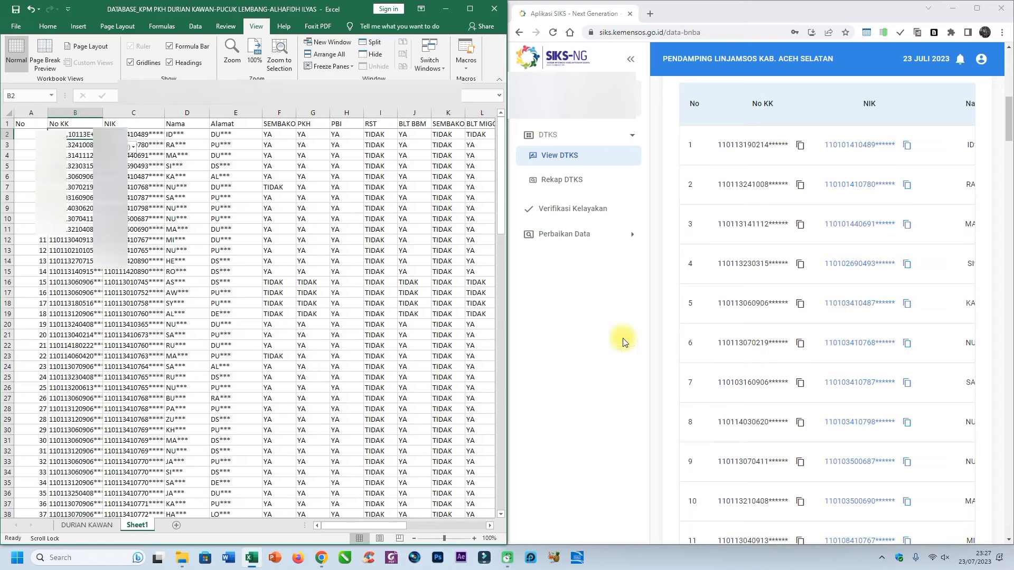
key(ctrl+z)
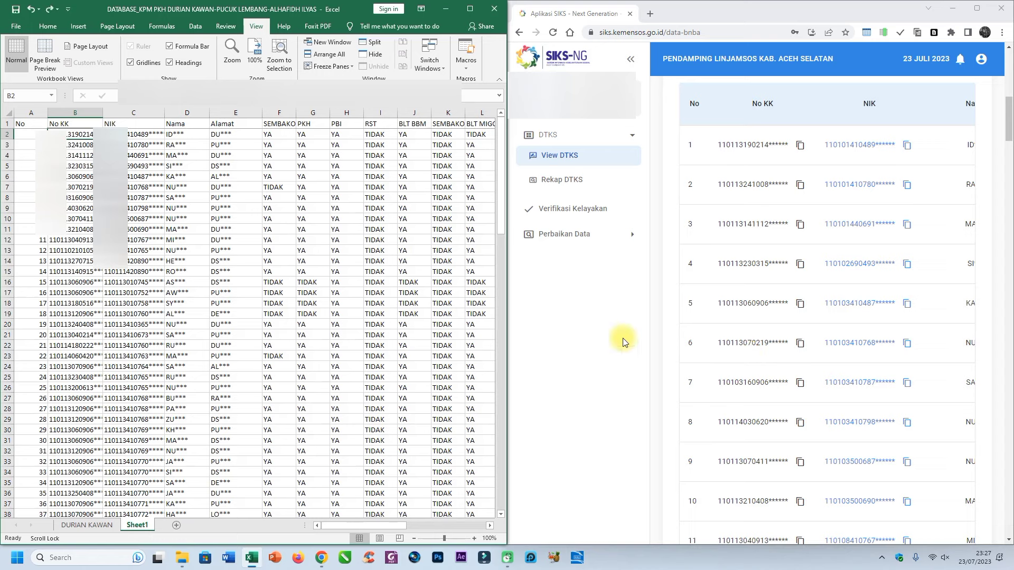
drag(75, 113, 130, 113)
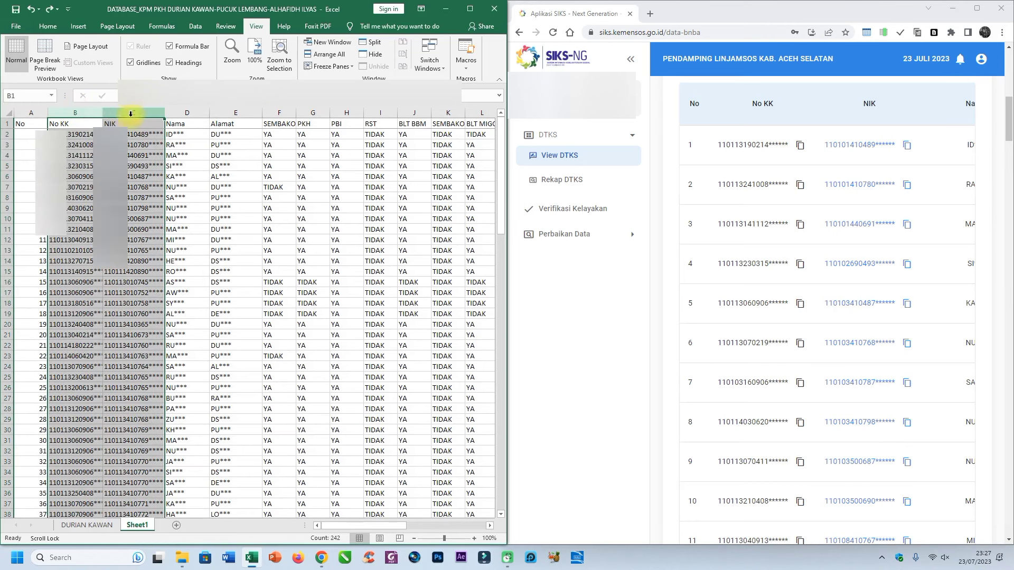
- Set the No KK and NIK columns (B:C) to Text number format and select B2
click(48, 26)
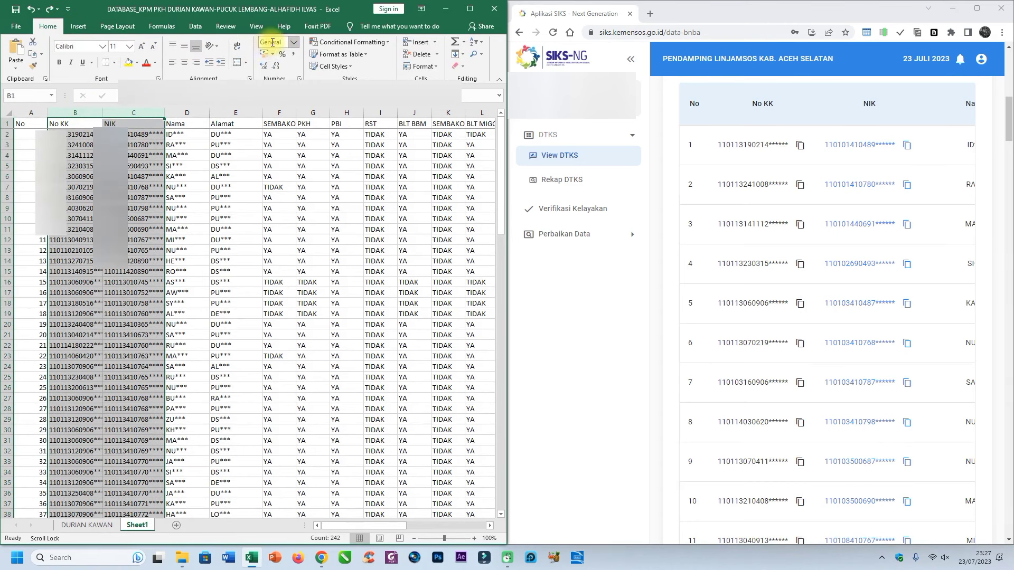
click(294, 42)
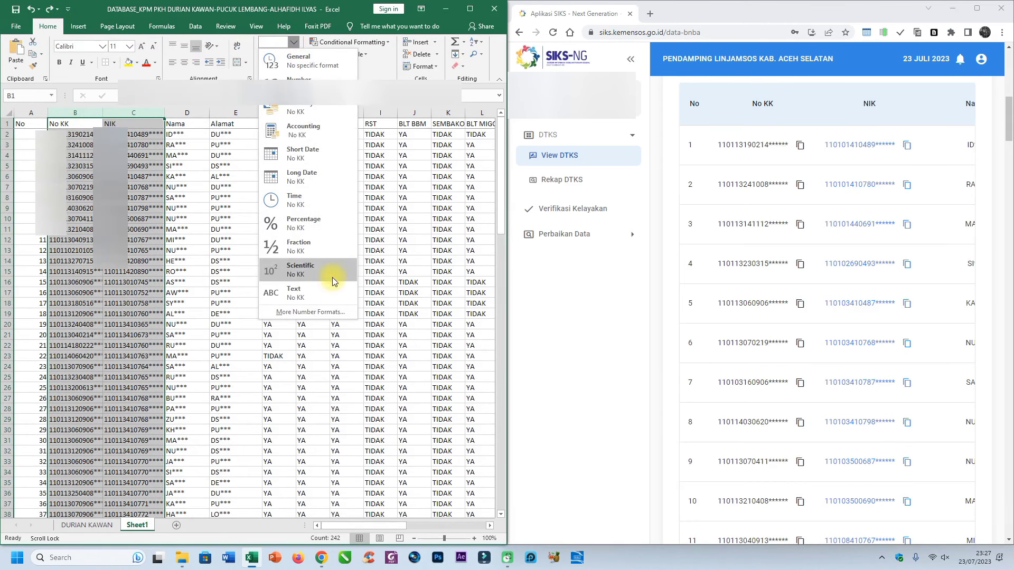
click(317, 292)
click(139, 187)
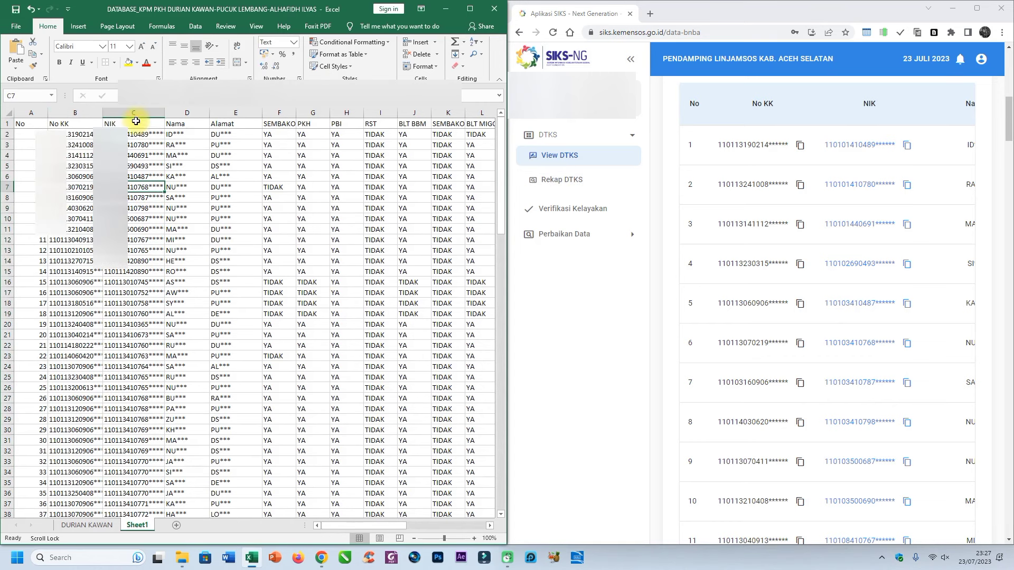
click(74, 134)
- Copy the first recipient's No KK and NIK from SIKS-NG into B2 and C2
click(800, 145)
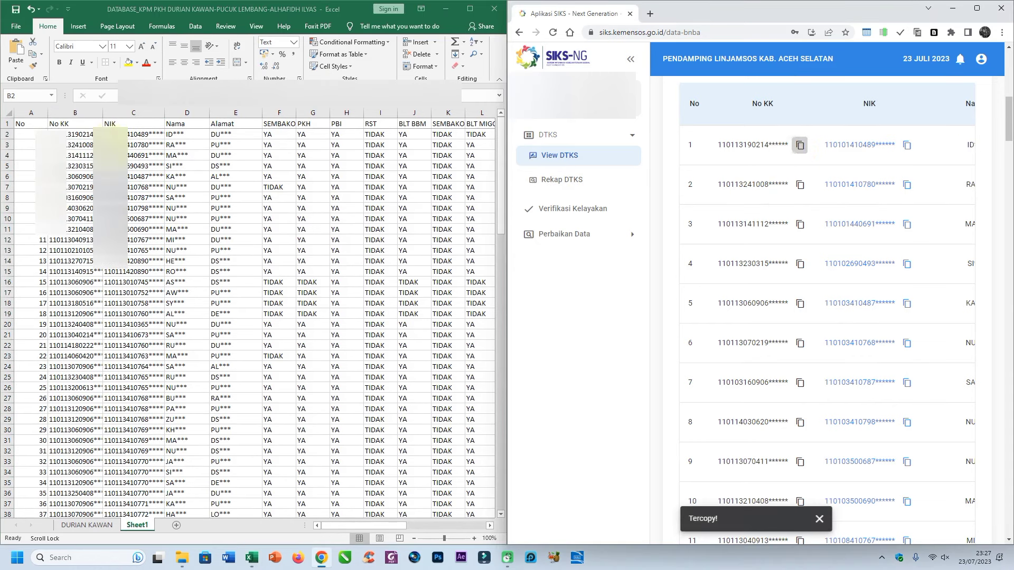
click(84, 136)
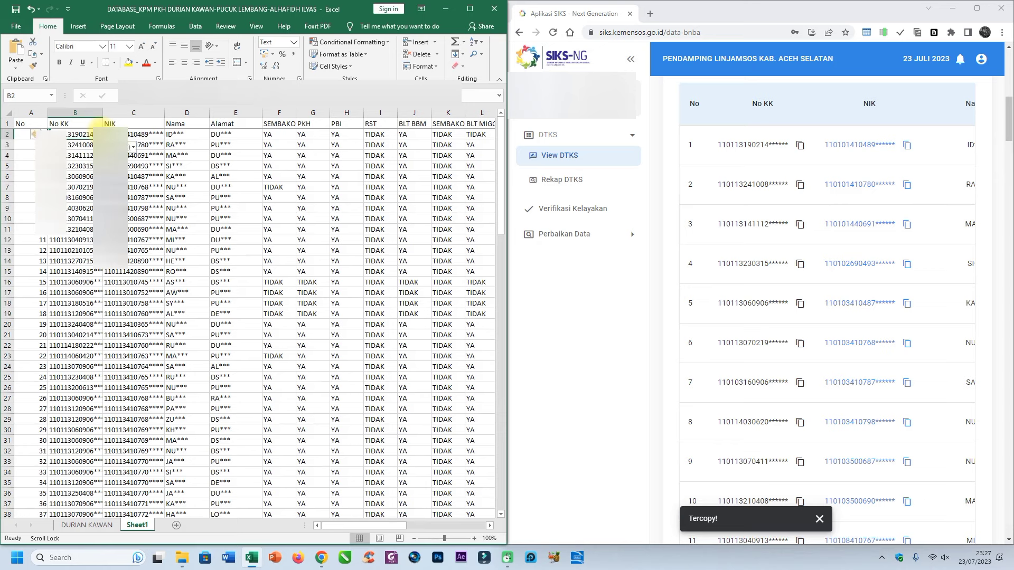
key(Tab)
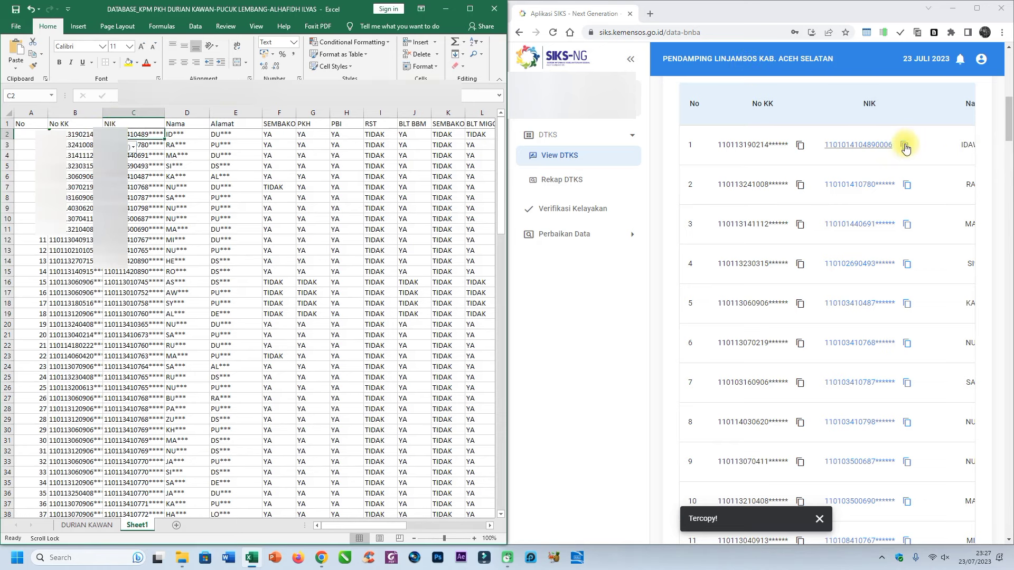
click(906, 145)
click(136, 134)
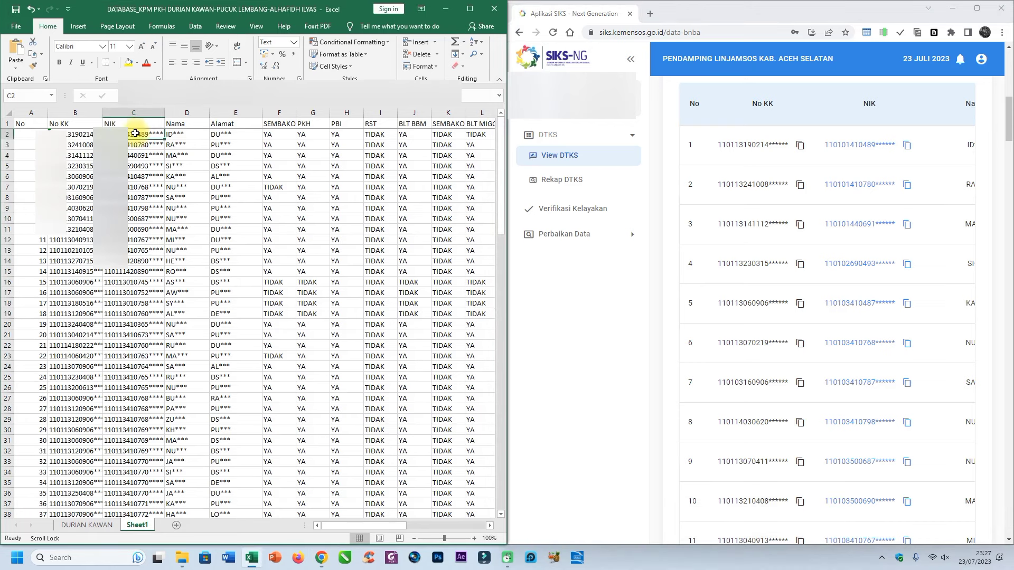
key(ctrl+v)
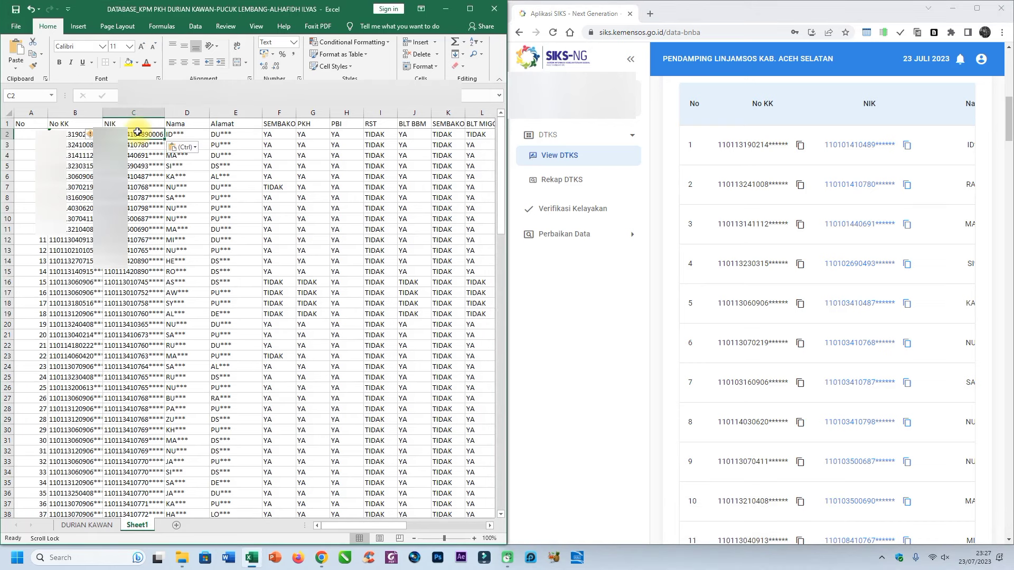
click(202, 136)
mouse_move(752, 185)
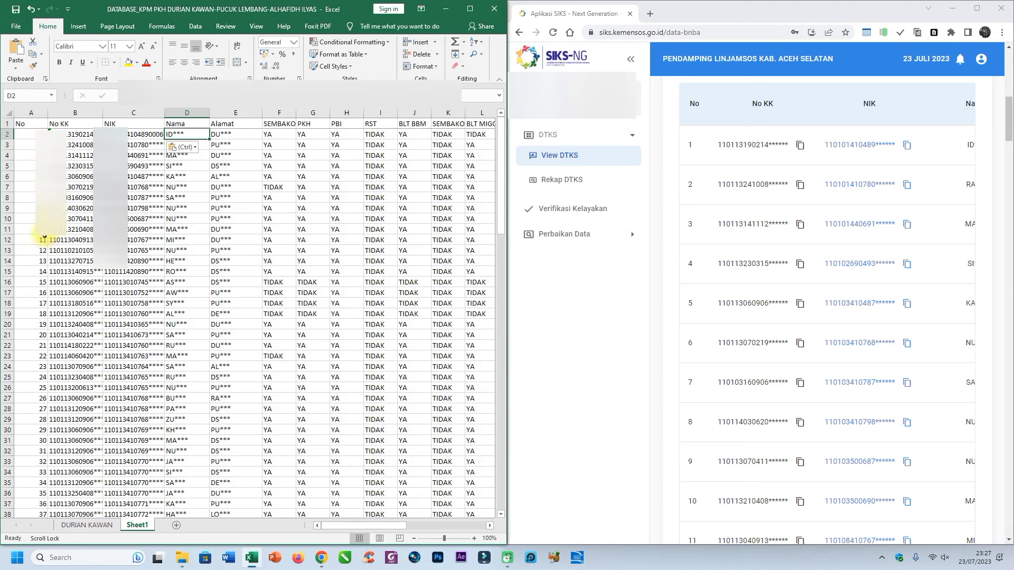
- Select cells across row 11, ending on B11
click(40, 230)
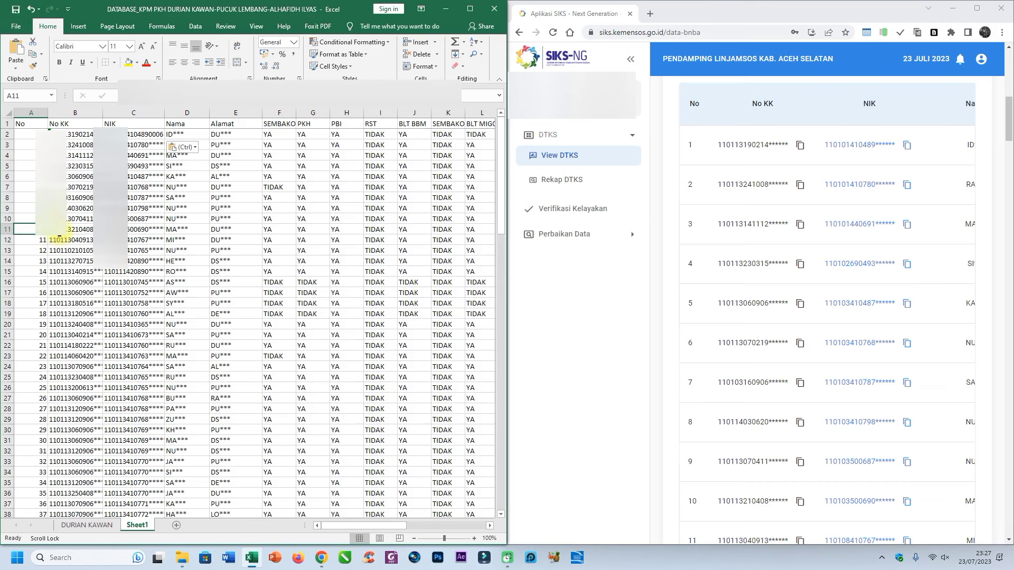
drag(34, 230, 188, 231)
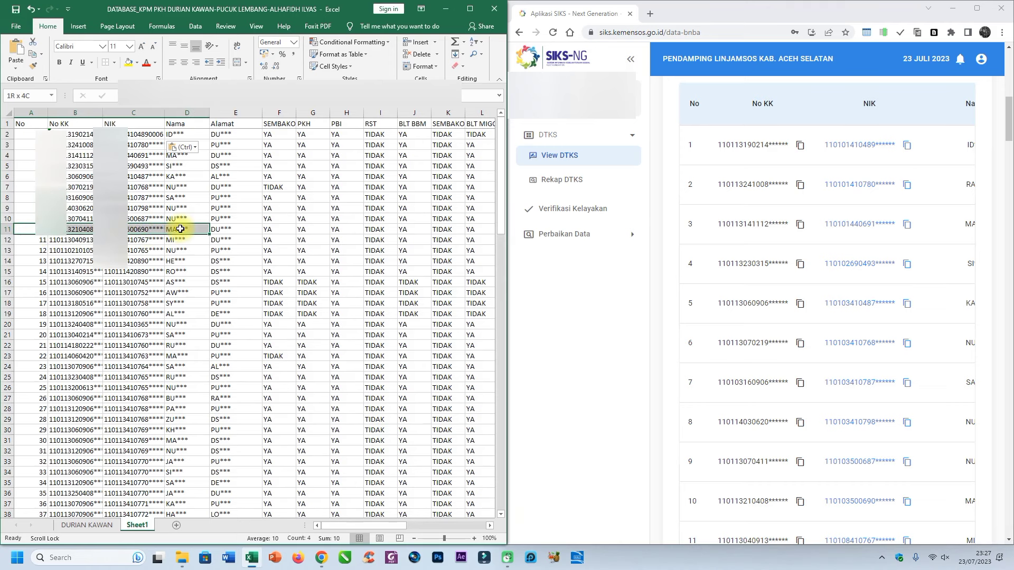
click(7, 229)
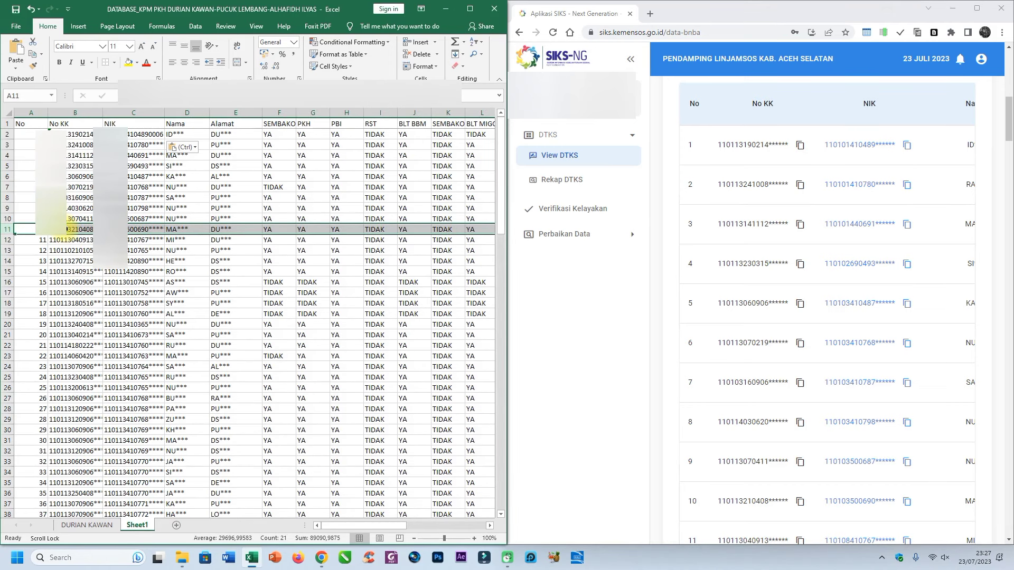
click(56, 229)
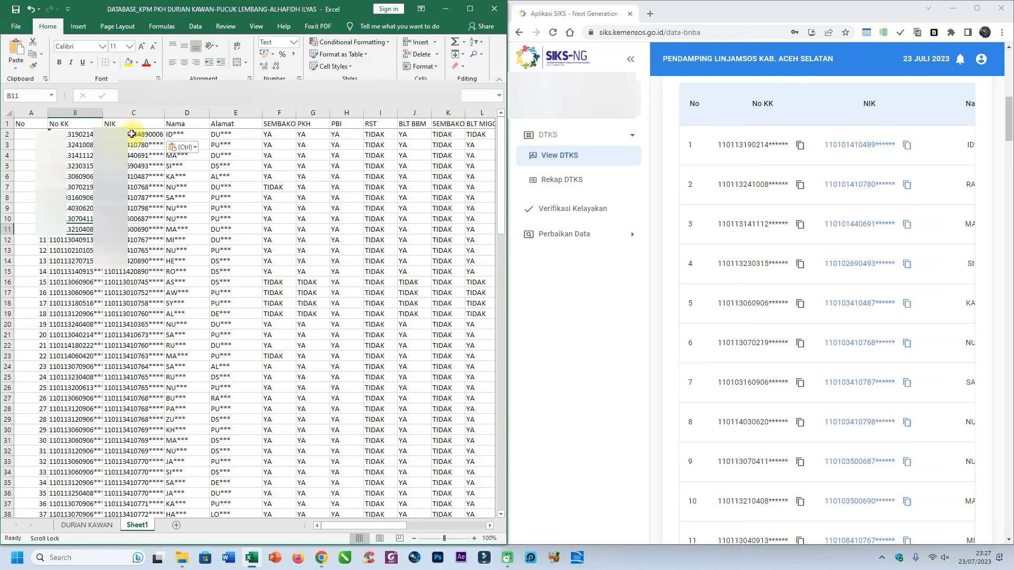
- Copy the second recipient's No KK and NIK from SIKS-NG into B3 and C3
click(79, 144)
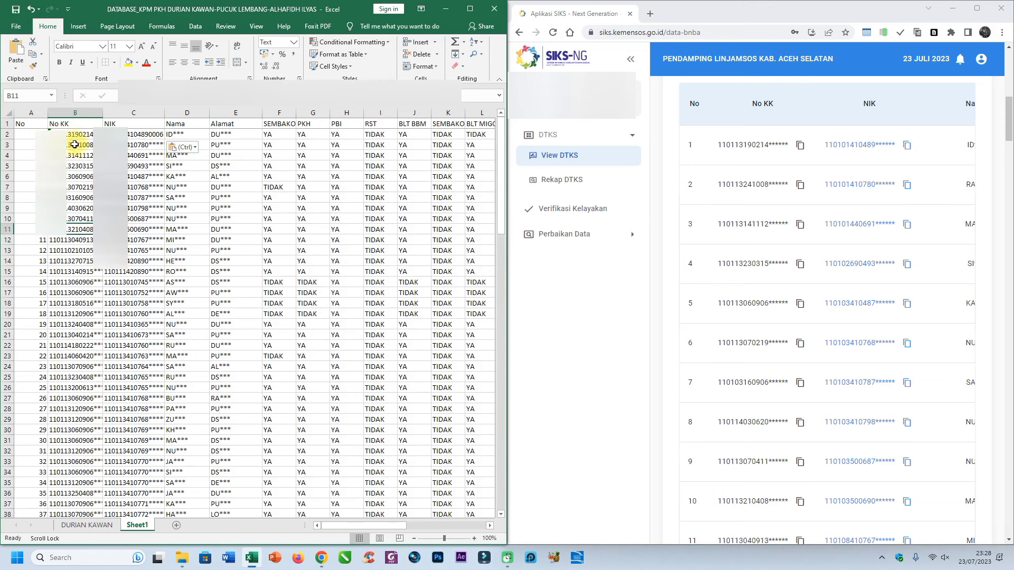
click(800, 184)
click(91, 146)
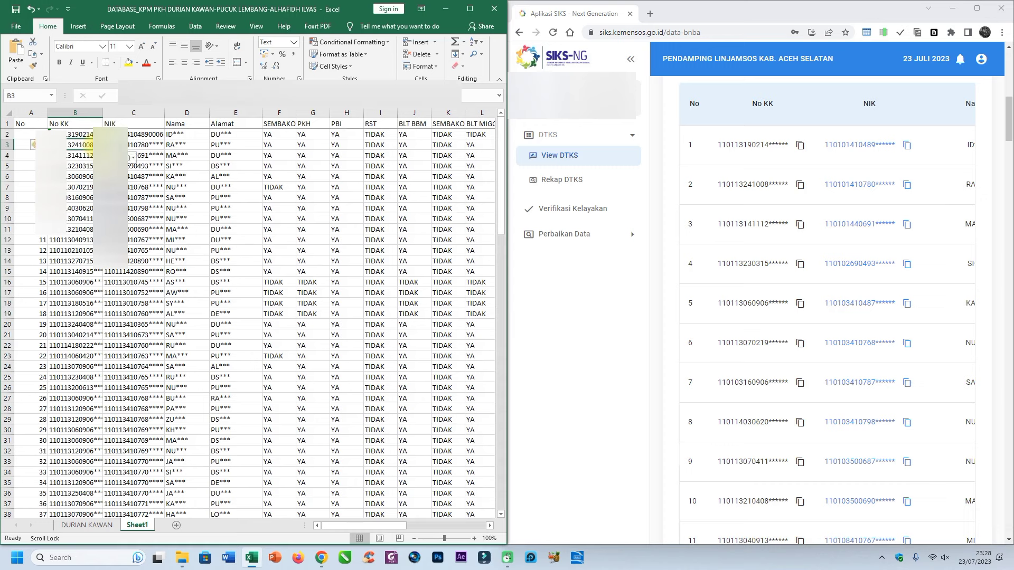
click(132, 145)
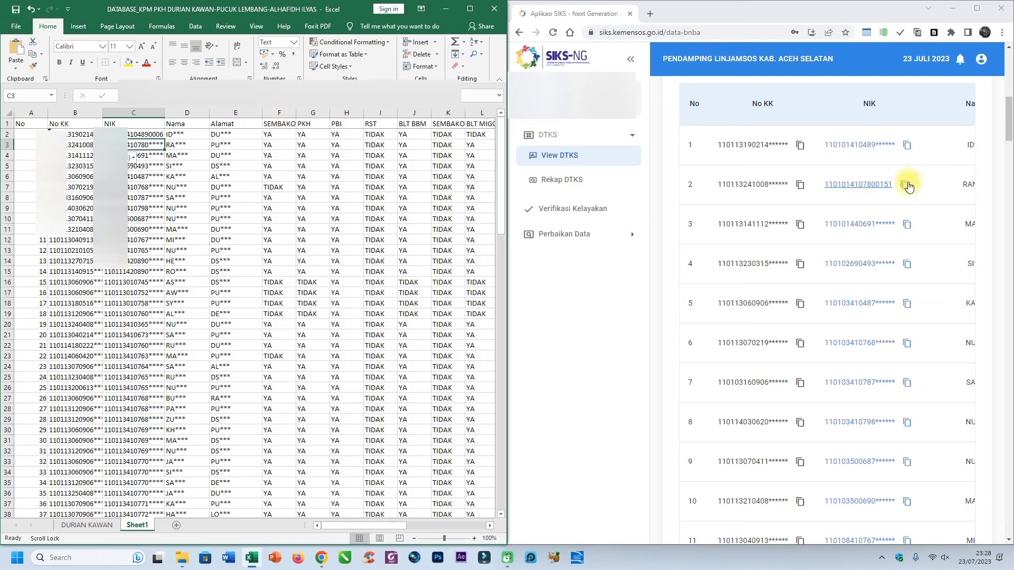
click(907, 185)
click(128, 144)
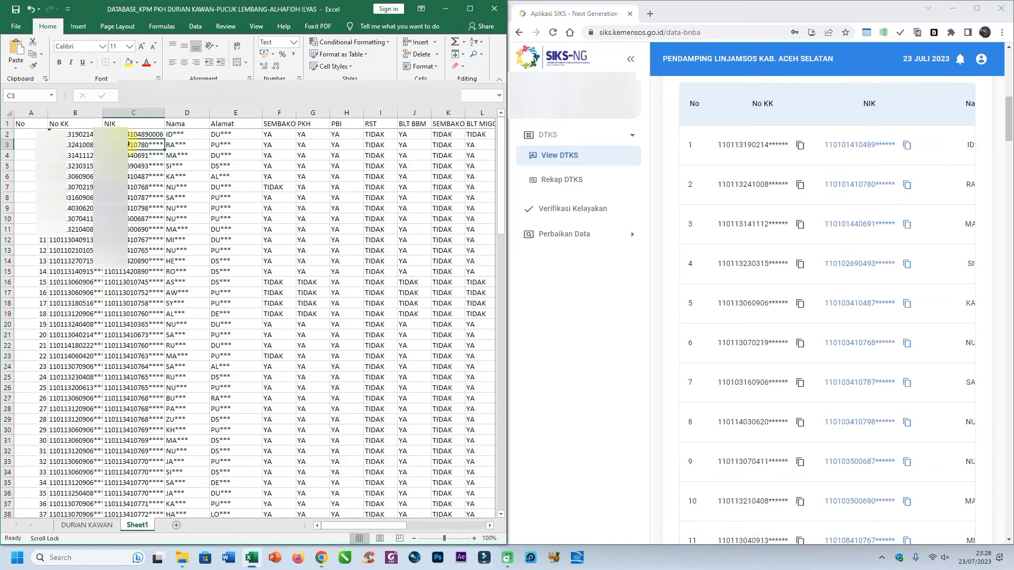
key(ctrl+v)
- Copy the third recipient's No KK and NIK from SIKS-NG into B4 and C4
click(80, 155)
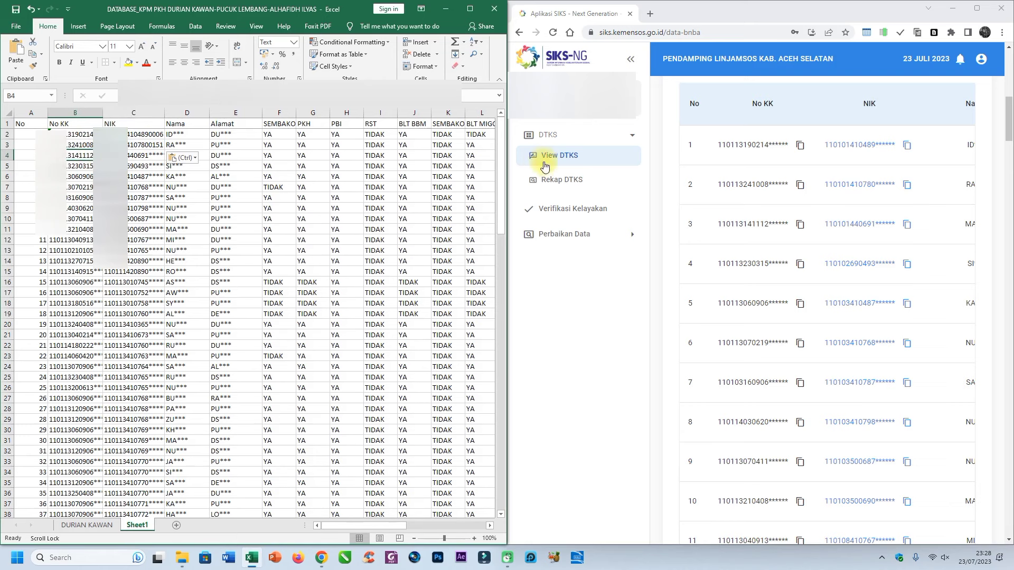
click(796, 226)
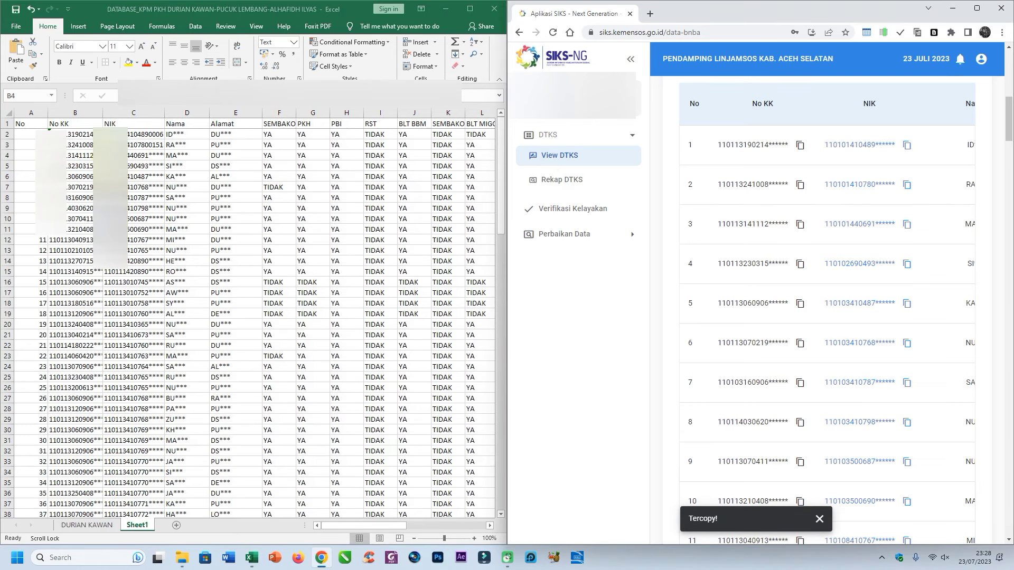
click(82, 159)
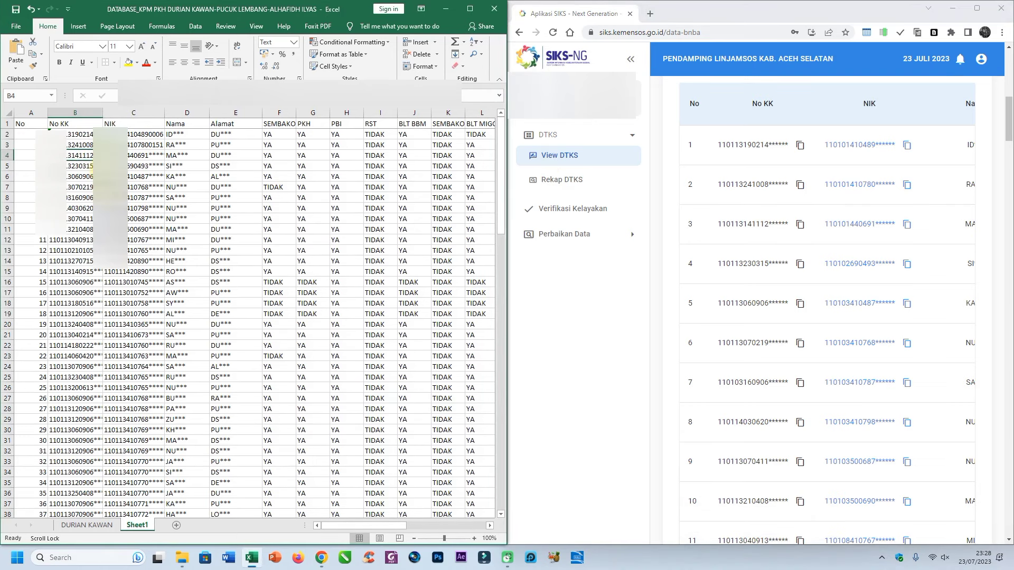
click(144, 157)
click(833, 246)
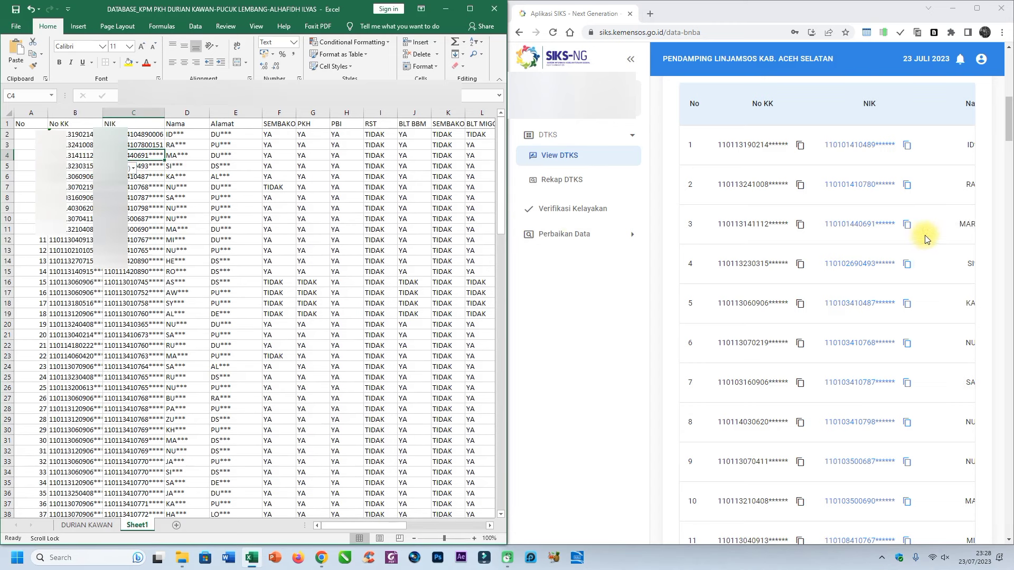
click(905, 225)
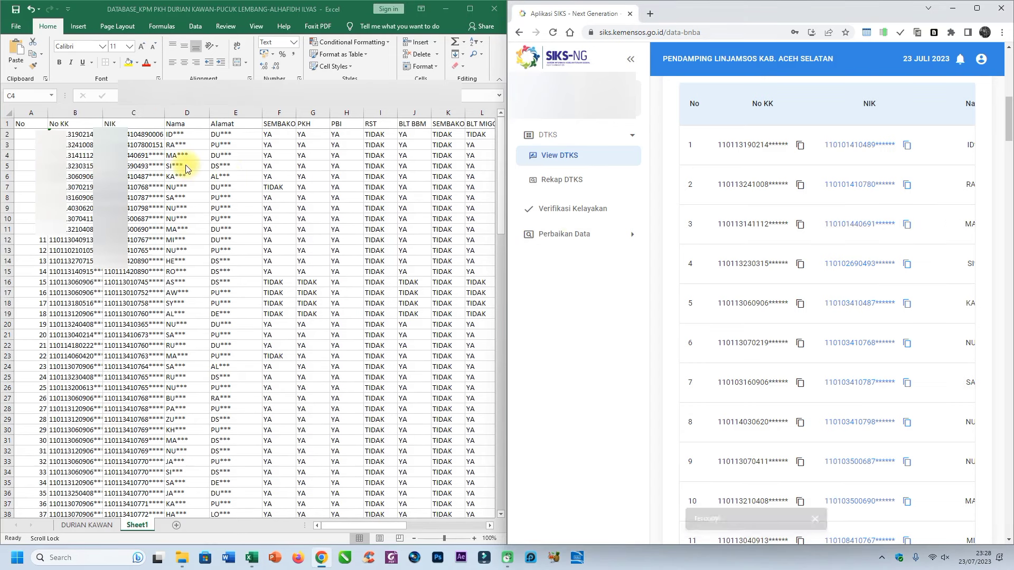
click(146, 153)
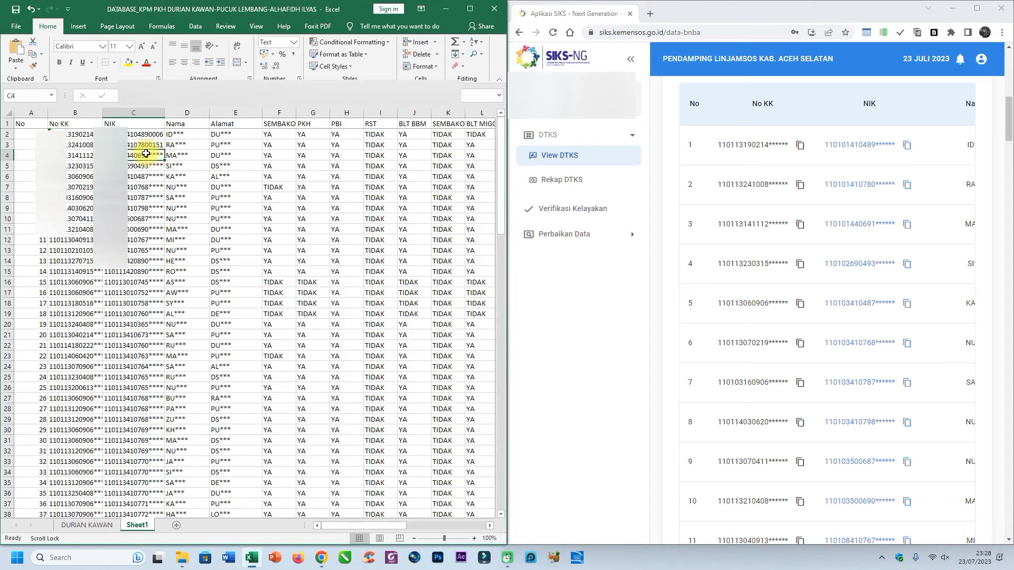
key(ctrl+v)
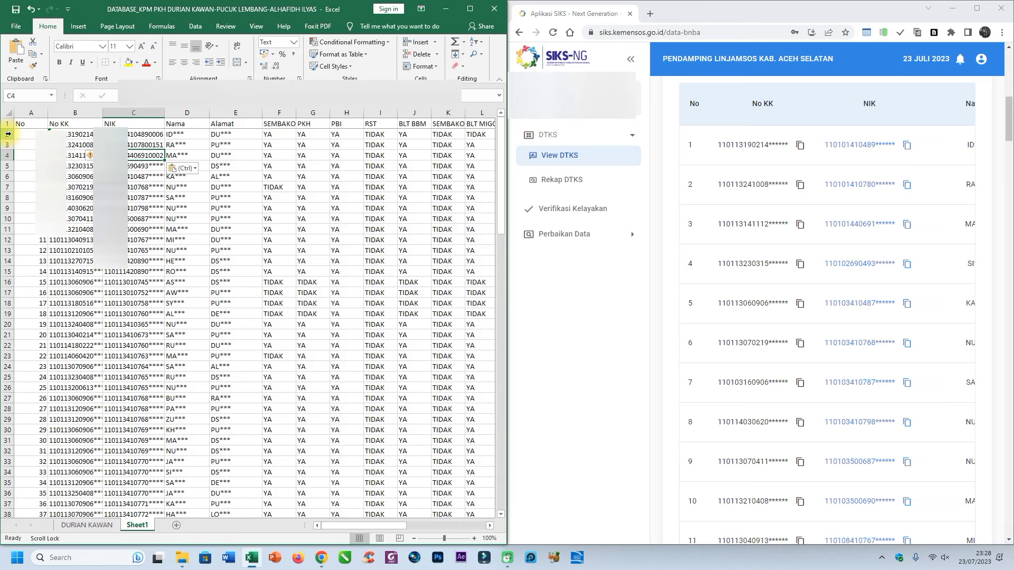
- Widen columns B and C to show full numbers and fill rows 2–4 yellow
drag(6, 133, 7, 155)
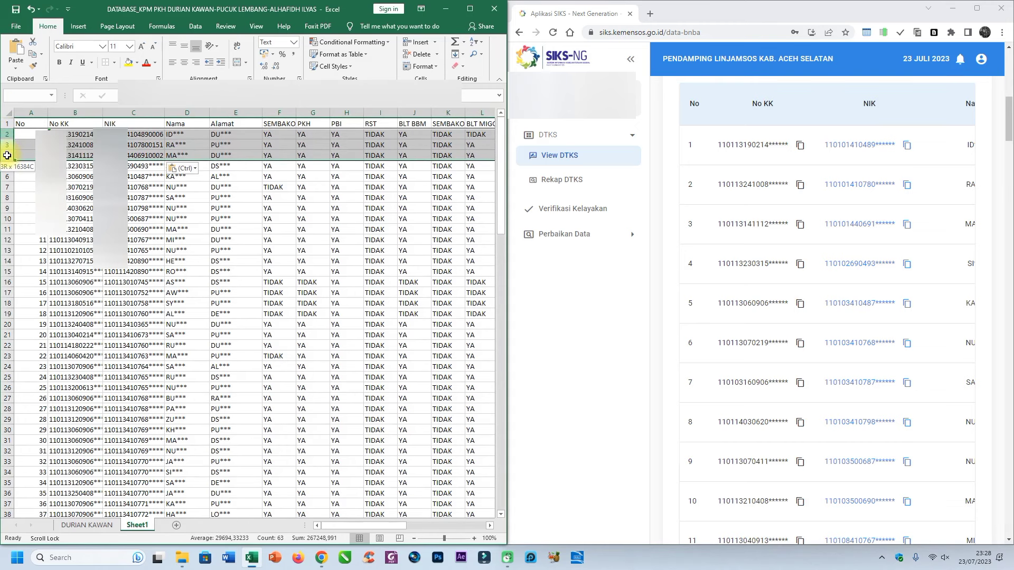
click(113, 145)
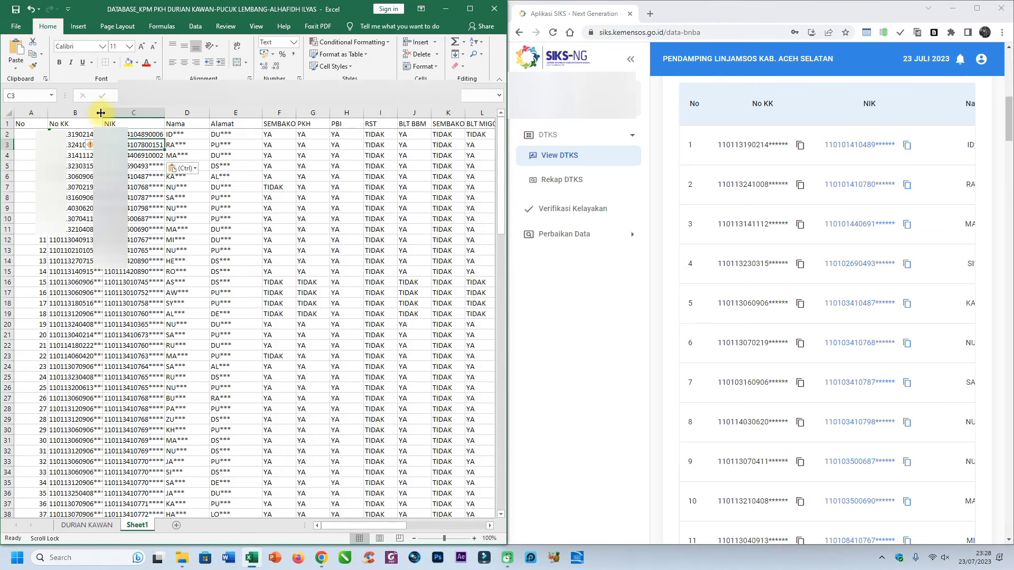
drag(100, 113, 119, 110)
drag(180, 113, 189, 113)
drag(7, 134, 8, 155)
click(128, 62)
click(158, 208)
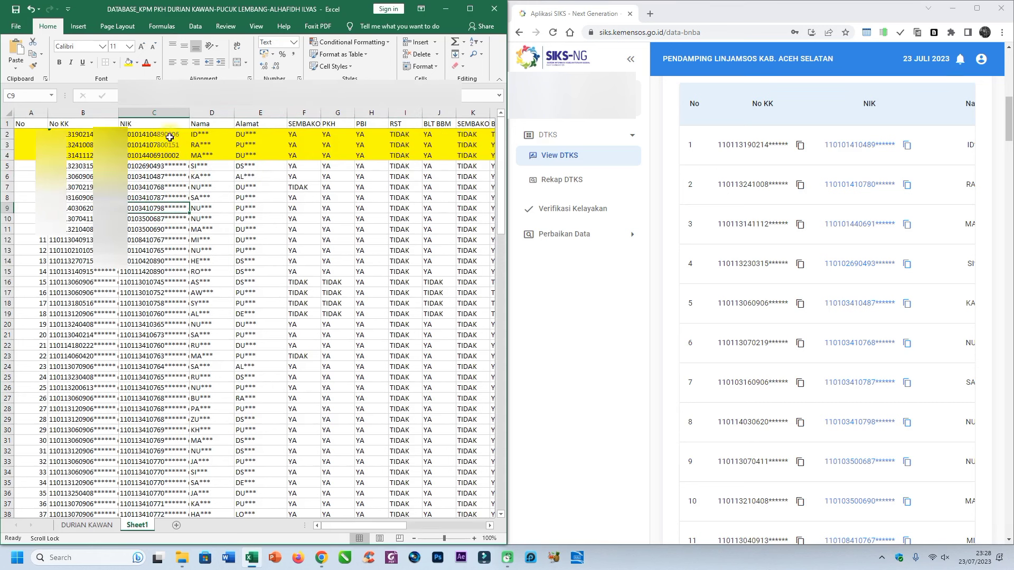
- Scroll SIKS-NG to the Nama and Alamat columns and unmask the first recipient's name and address
click(212, 134)
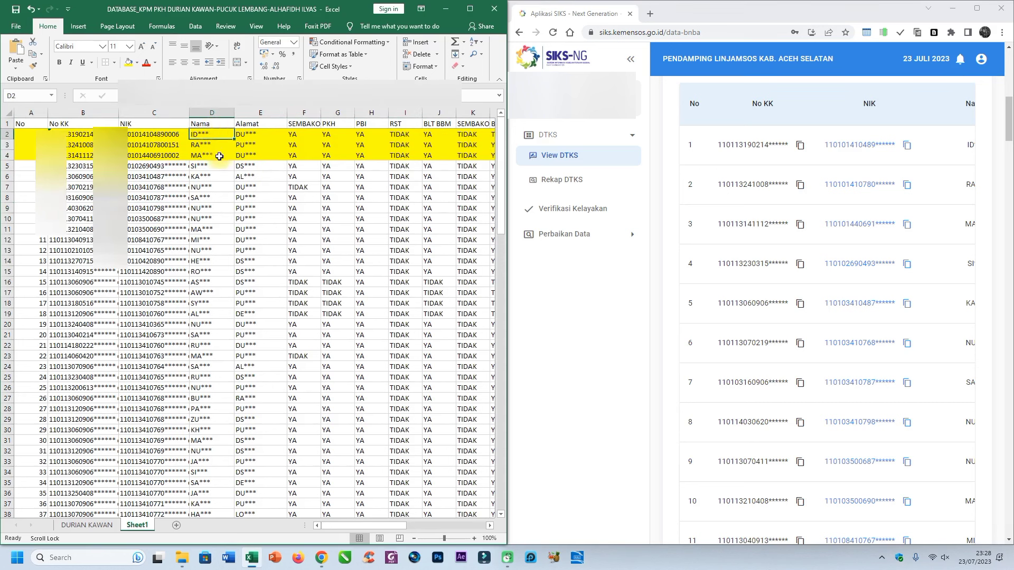
click(219, 157)
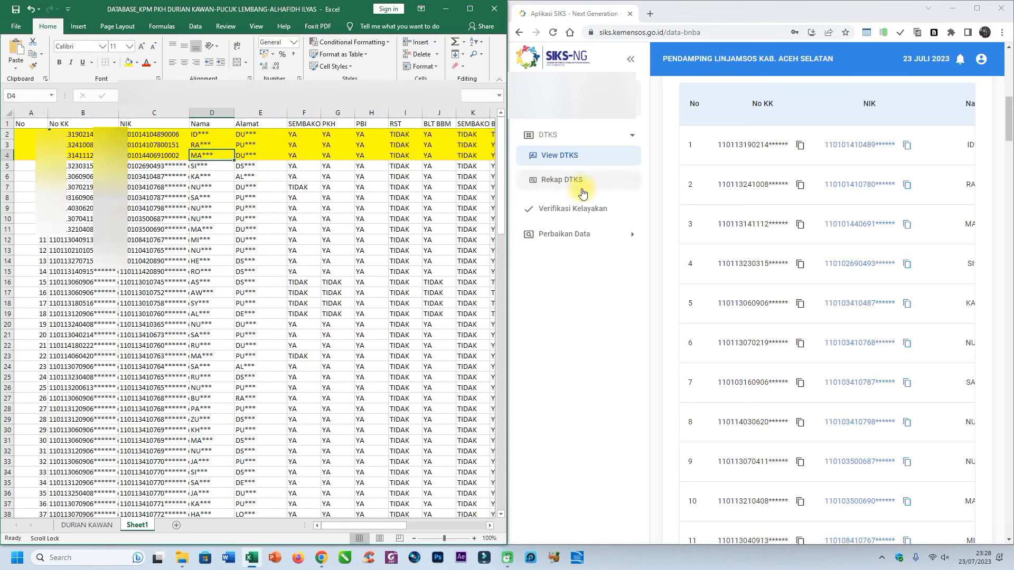
scroll(987, 189, down, 5)
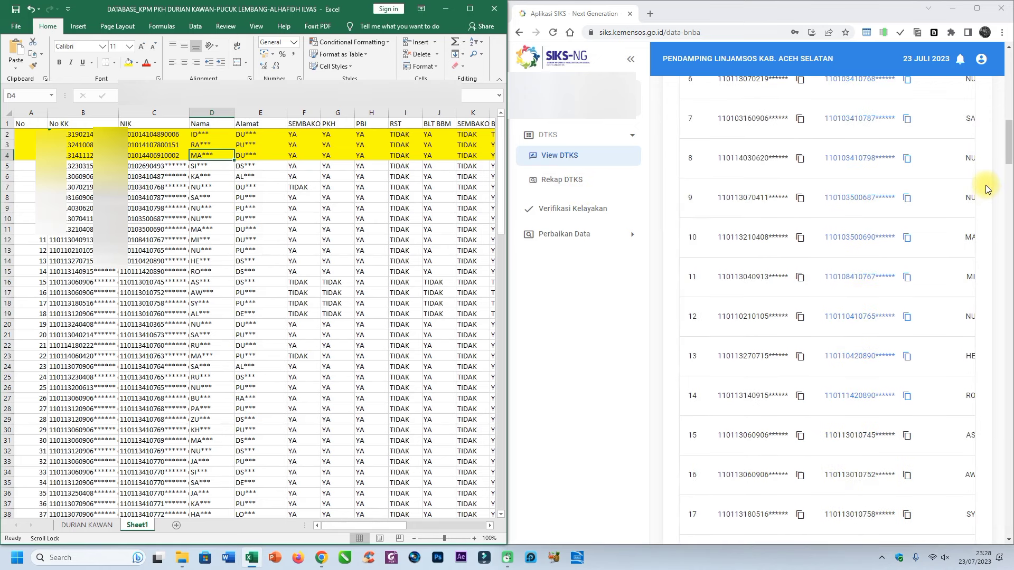
scroll(987, 187, down, 6)
scroll(987, 187, down, 6)
scroll(988, 189, down, 6)
scroll(998, 211, down, 6)
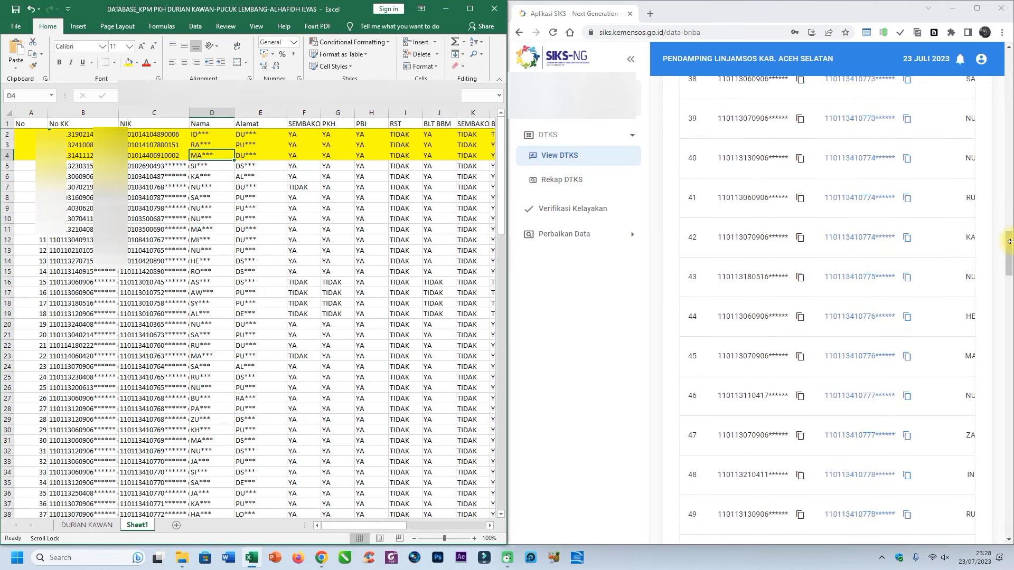
drag(1009, 242, 1008, 538)
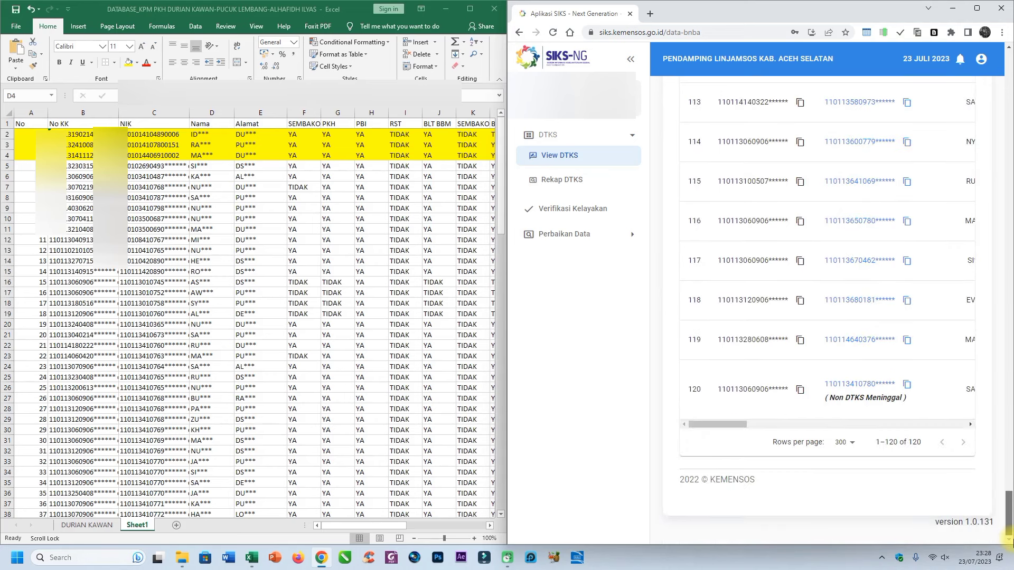
drag(737, 424, 781, 422)
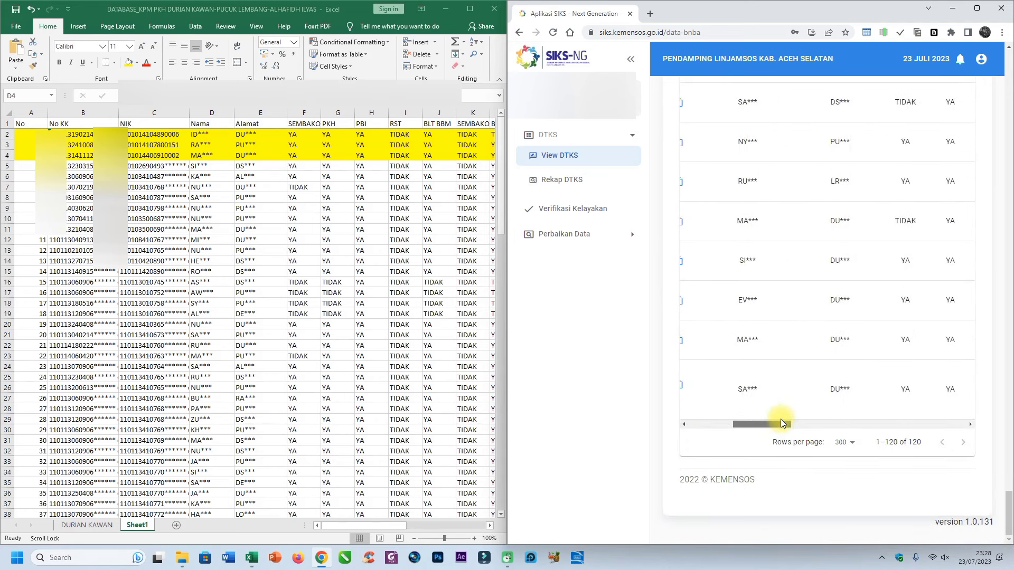
mouse_move(1009, 510)
mouse_down()
mouse_move(984, 129)
mouse_move(1003, 79)
mouse_move(1007, 100)
mouse_up()
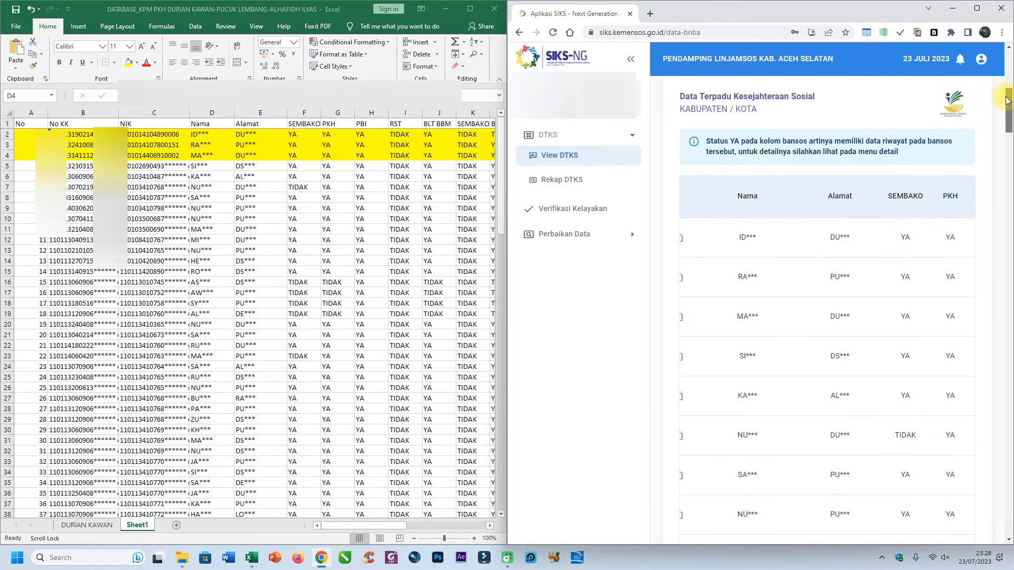
click(762, 243)
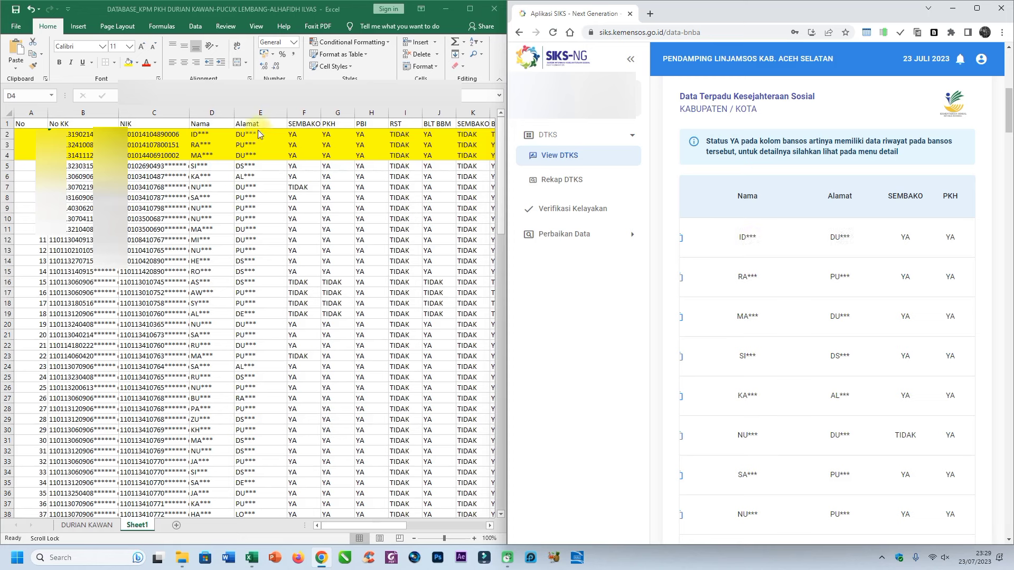
click(212, 134)
- Type the first recipient's full name in D2 and address in E2, in uppercase
click(212, 134)
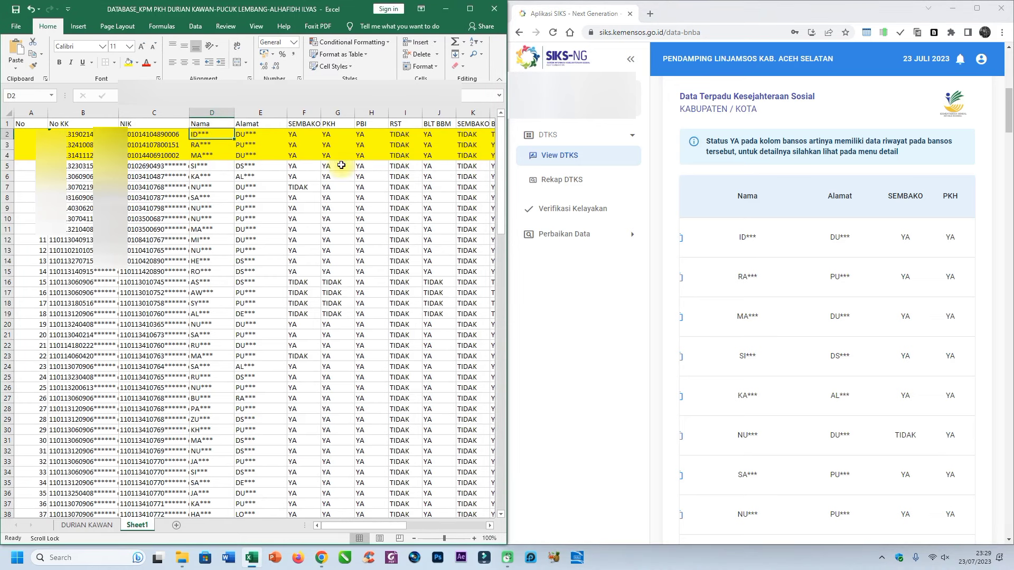
mouse_move(809, 239)
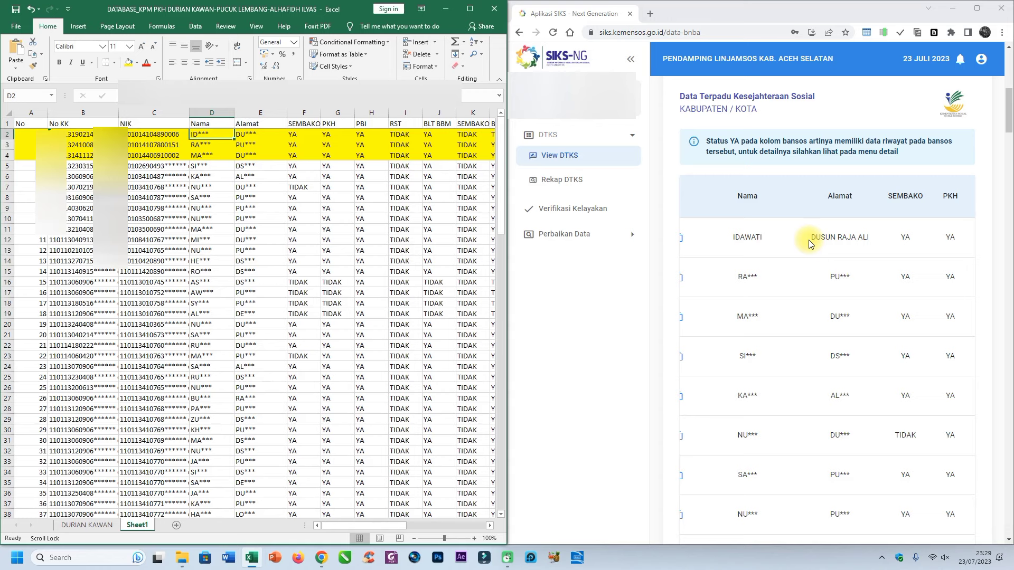
text(idaw)
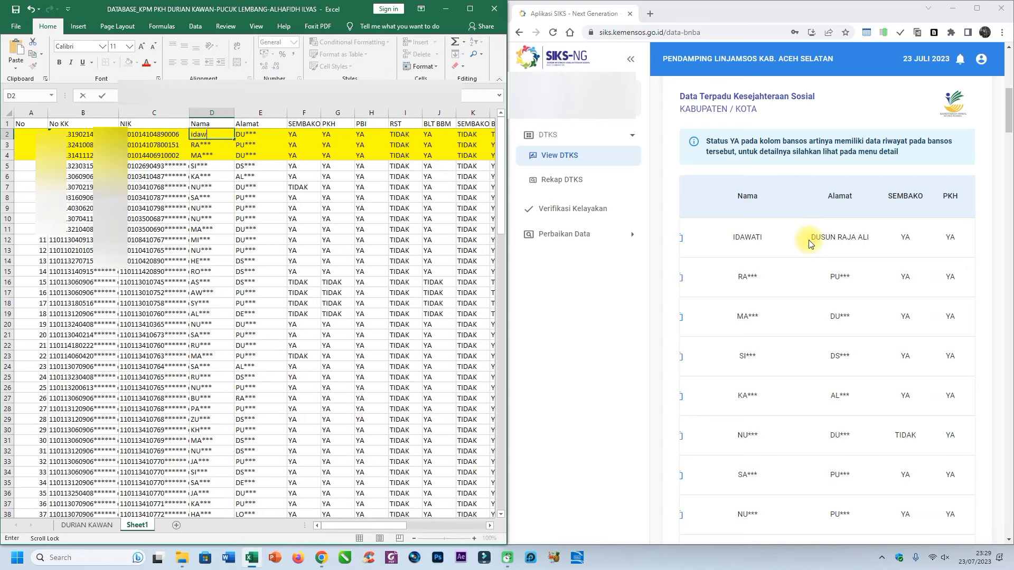
text(a)
key(BackSpace)
key(BackSpace)
key(BackSpace)
key(BackSpace)
key(BackSpace)
key(Tab)
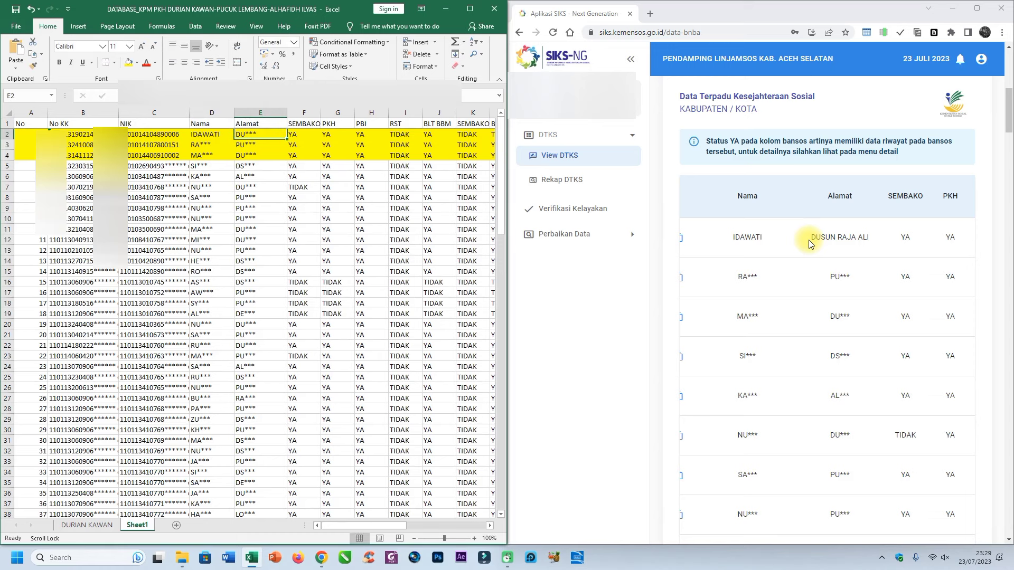
text(DUSUN )
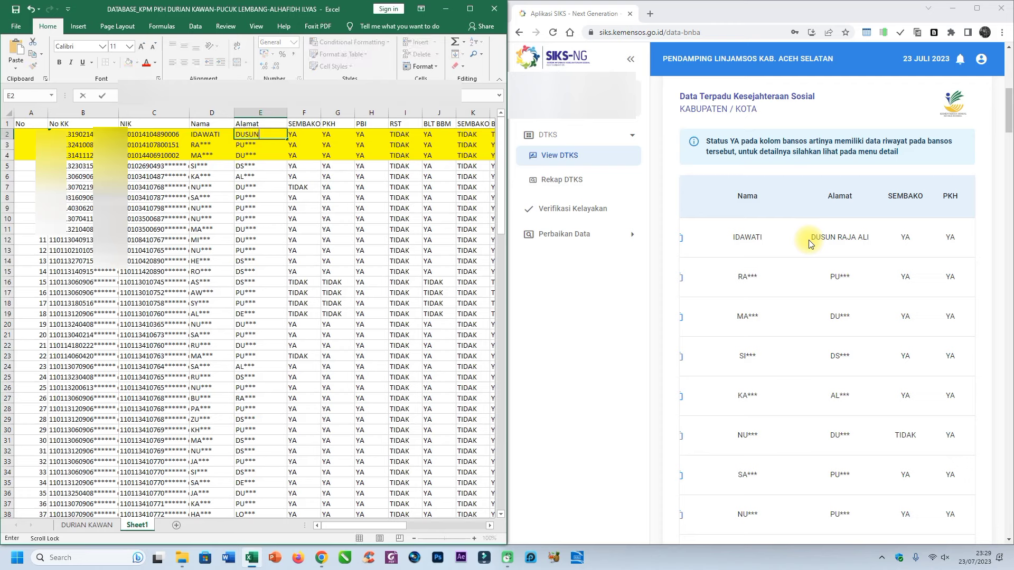
text(RAJ)
text(A ALI)
key(Return)
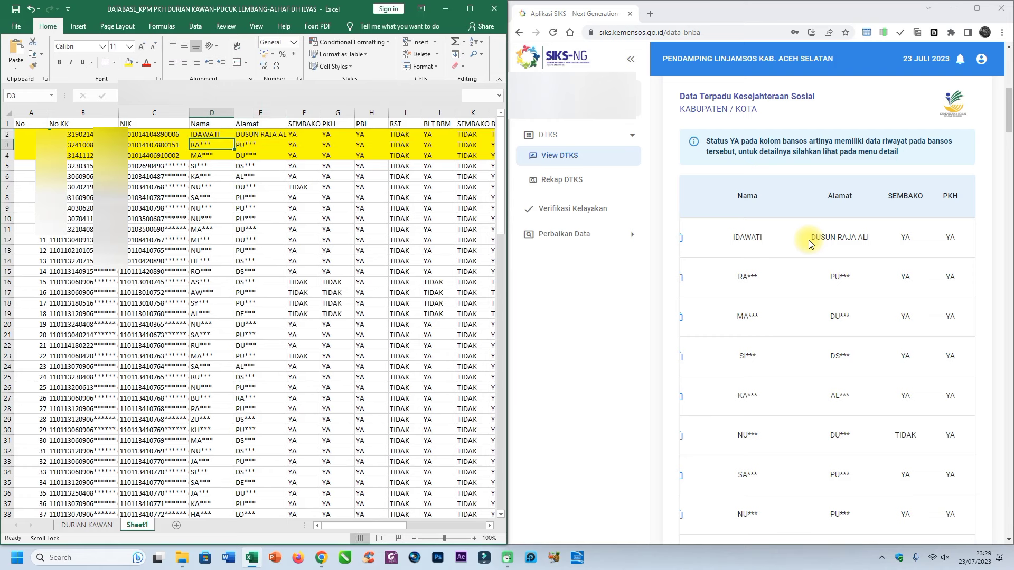
mouse_move(801, 285)
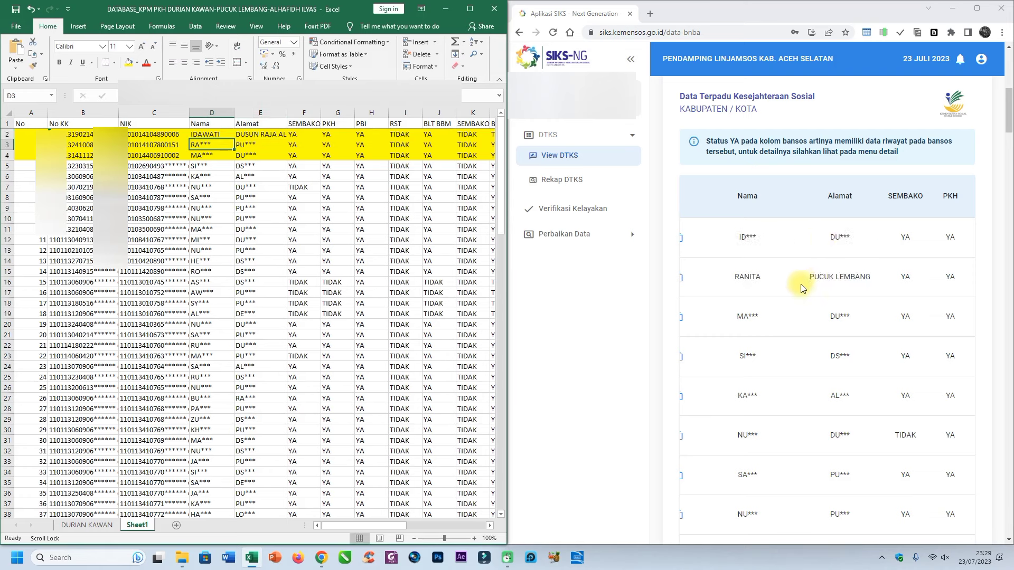
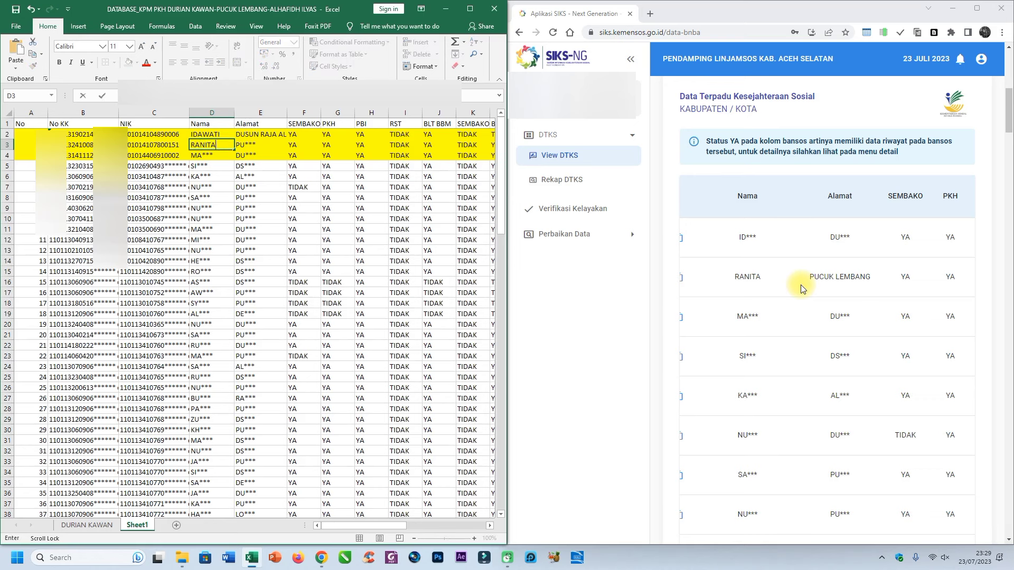
- Type the second and third recipients' full names and addresses into rows 3 and 4
key(Tab)
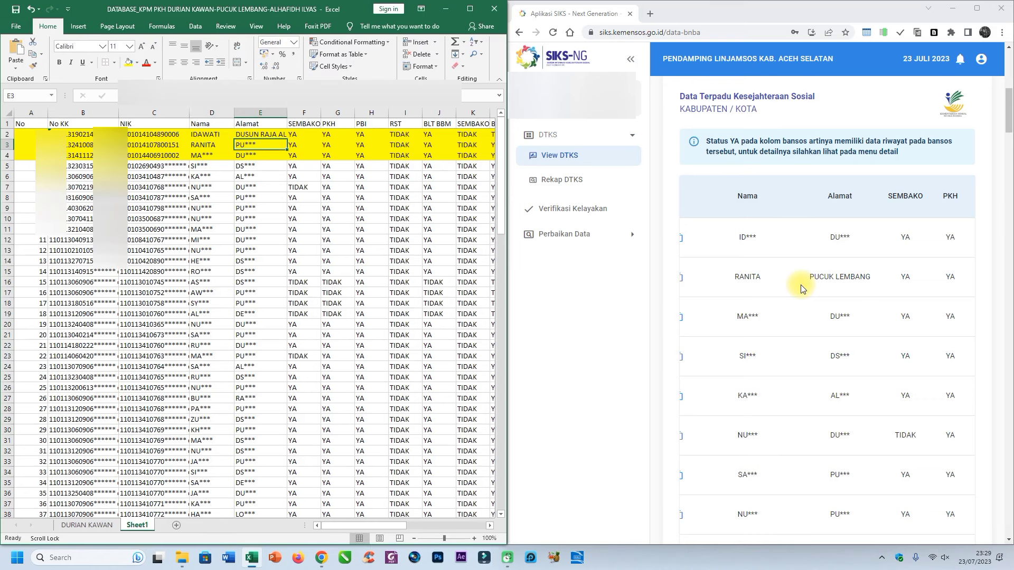
text(PUCUK)
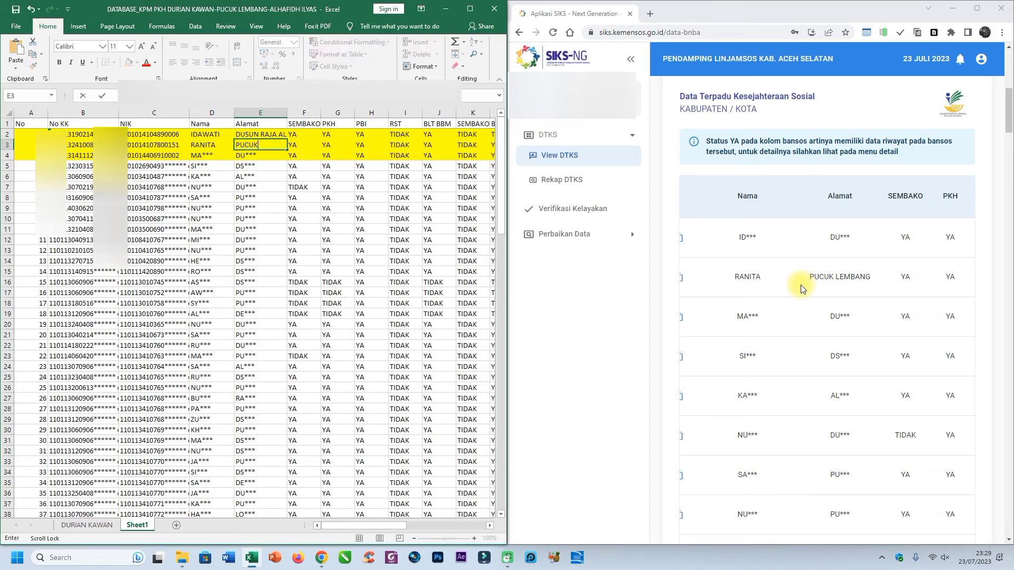
text( LE)
text(MBANG)
key(Return)
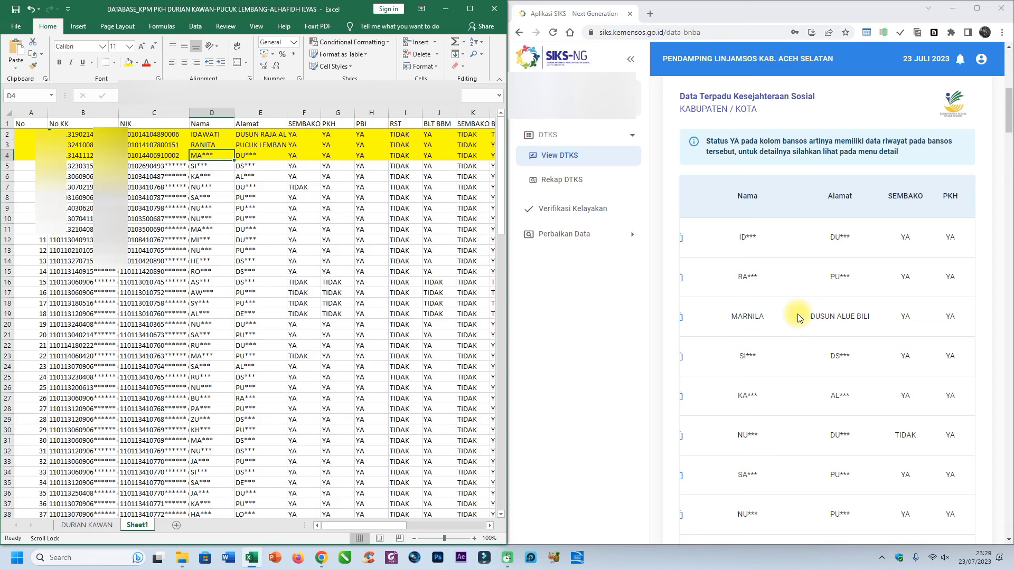
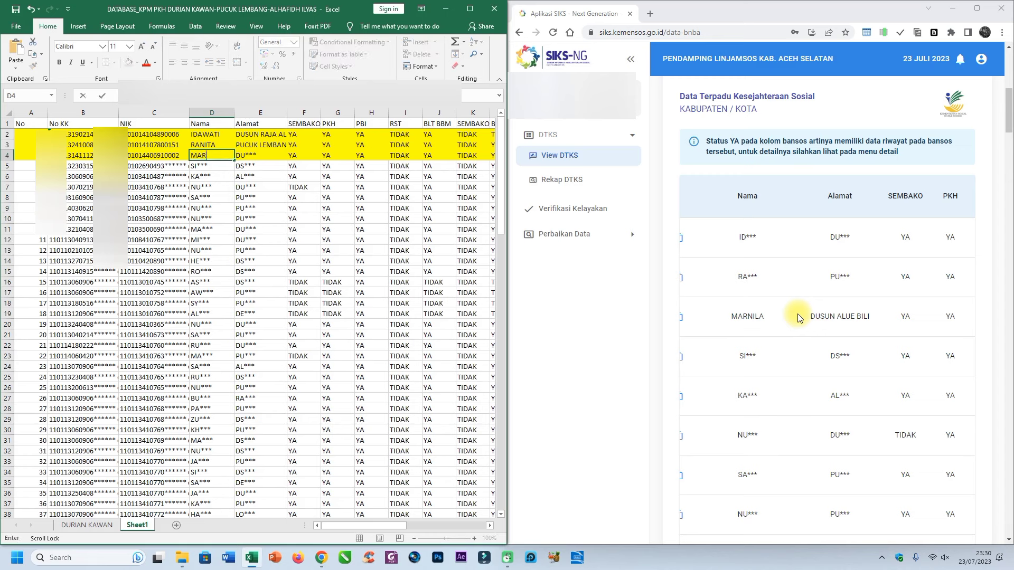
key(Tab)
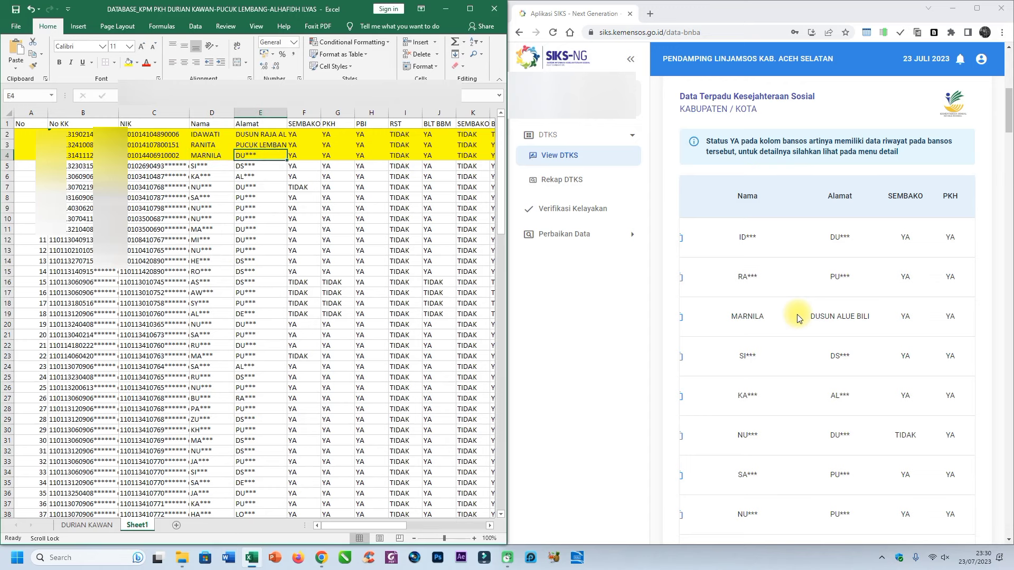
text(DUS)
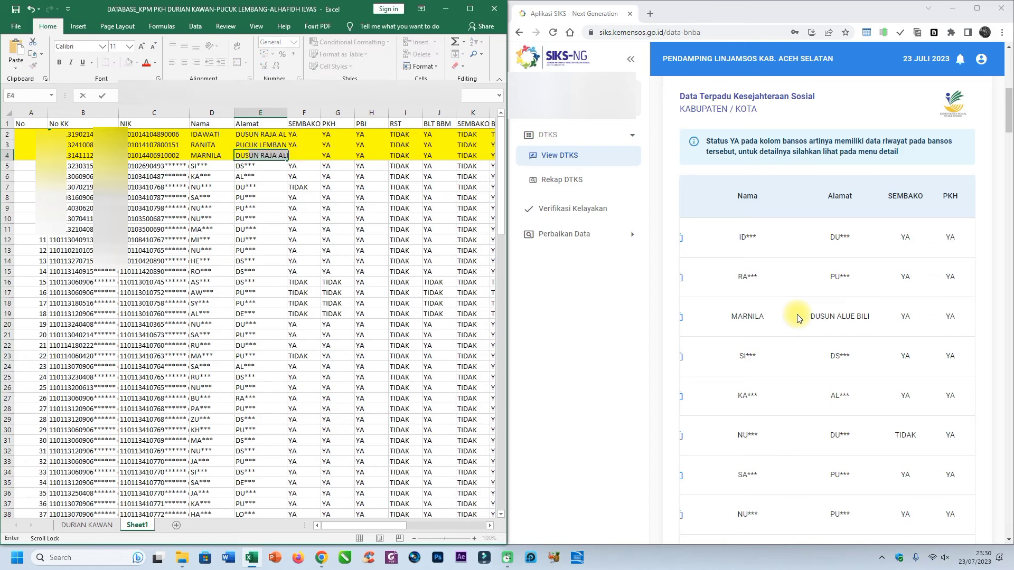
text(UN ALUE)
text( BILI)
key(Return)
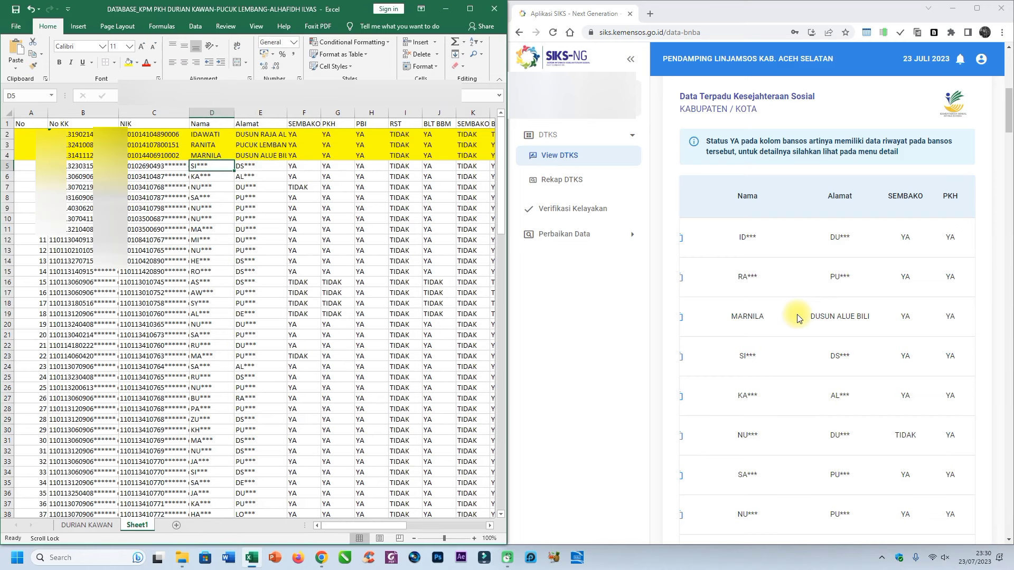
- Select the completed rows 2–4 and check their No KK and NIK values
click(209, 165)
drag(7, 134, 7, 156)
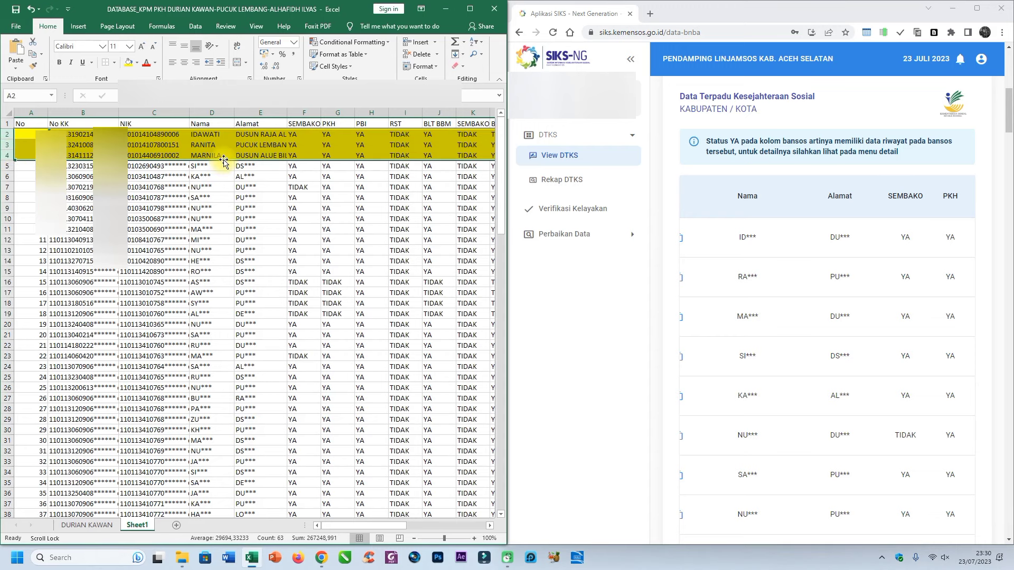
click(78, 136)
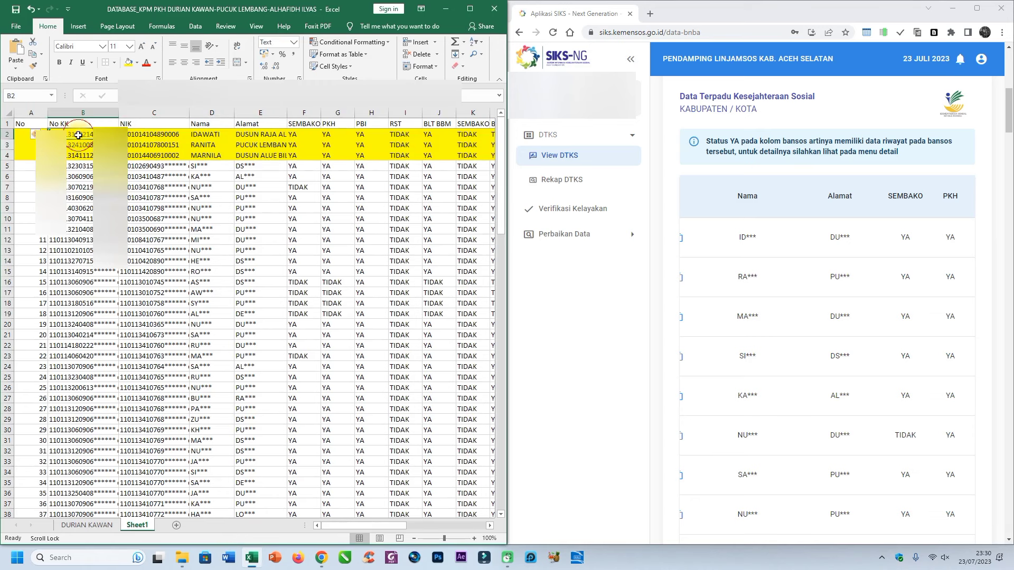
click(138, 135)
click(84, 135)
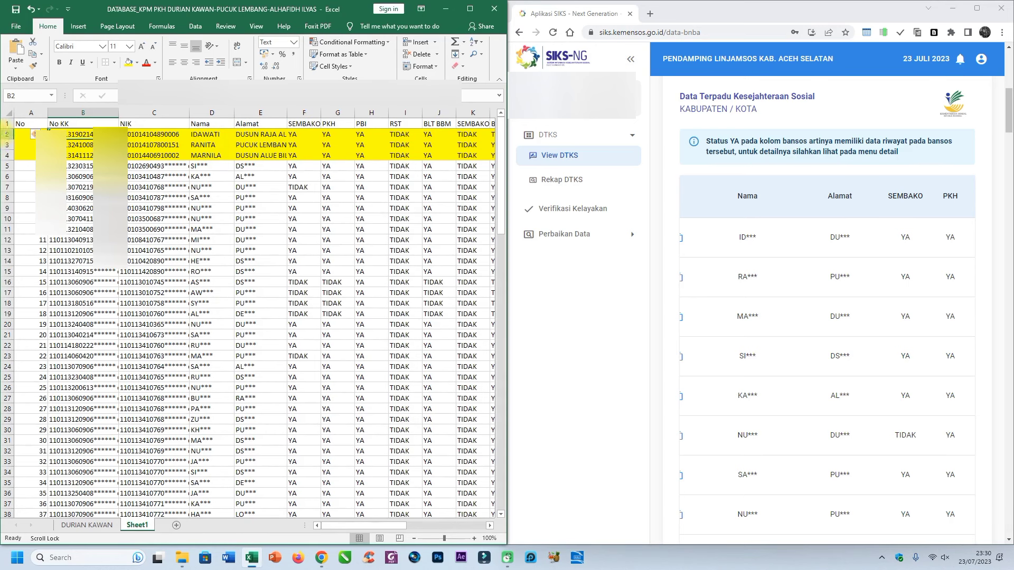
drag(7, 133, 8, 155)
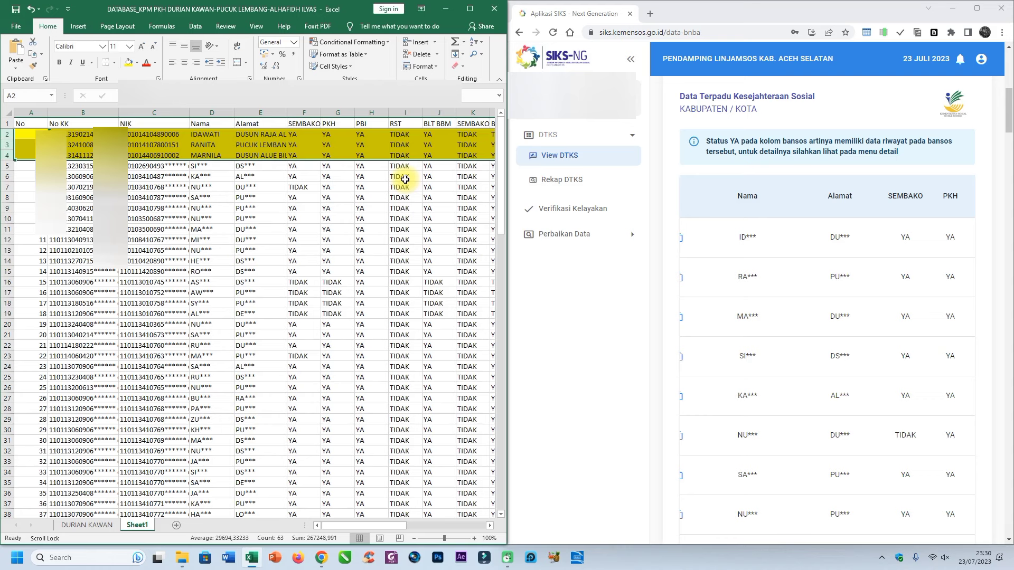
click(153, 166)
- Move through the row 5 cells and make the No KK column slightly narrower
click(67, 166)
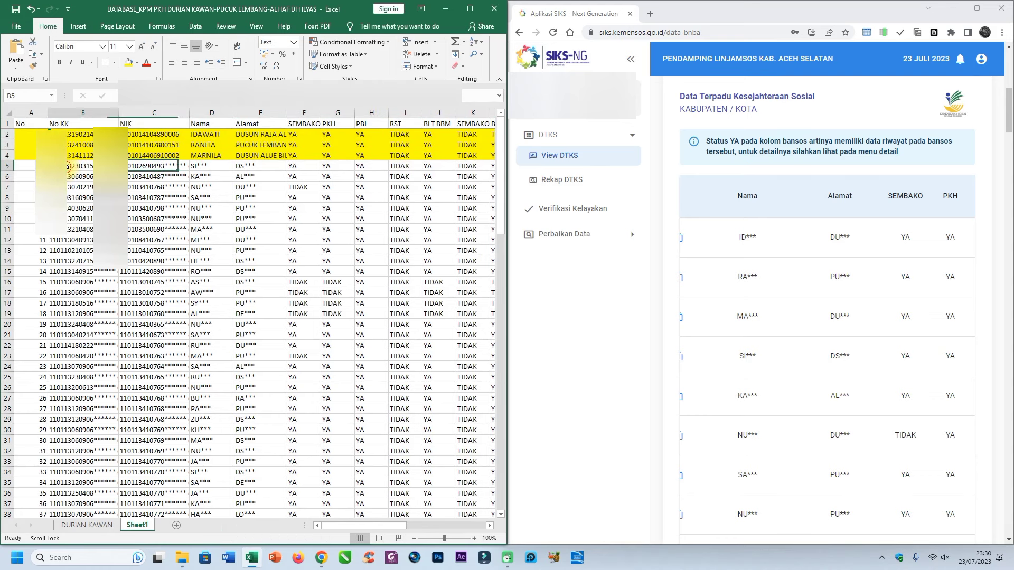
scroll(245, 346, down, 5)
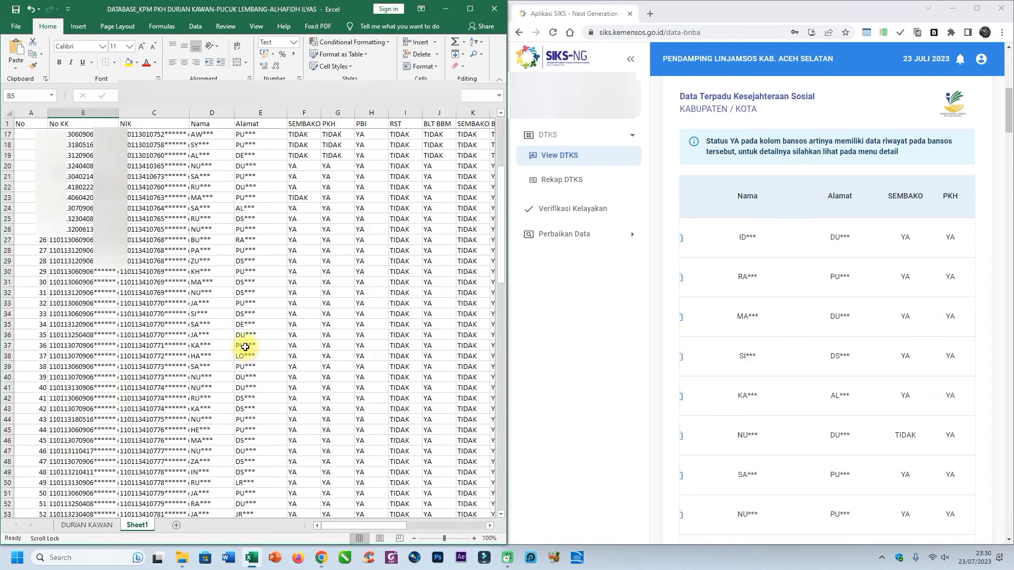
scroll(245, 347, down, 5)
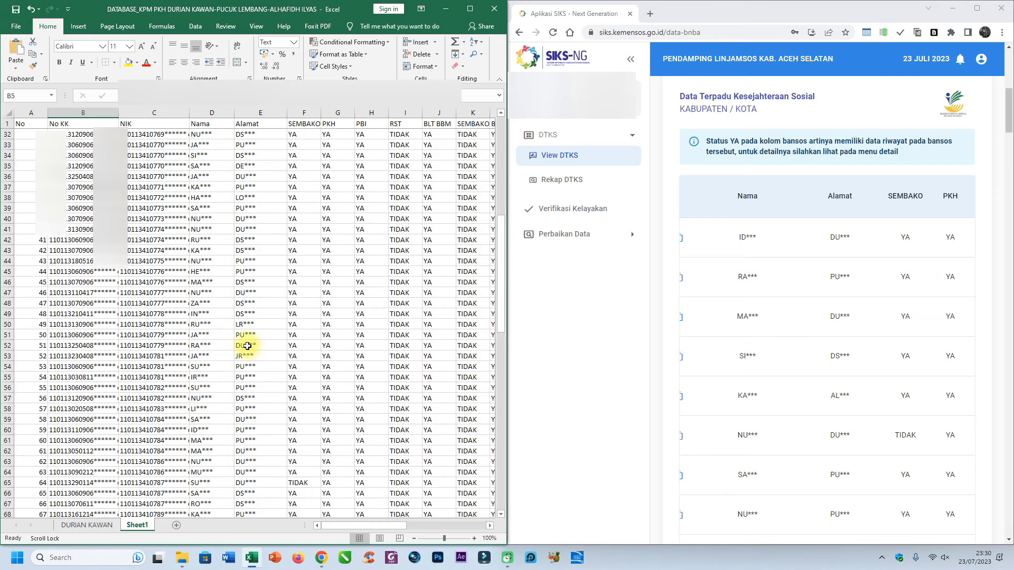
scroll(246, 346, up, 4)
scroll(246, 347, up, 6)
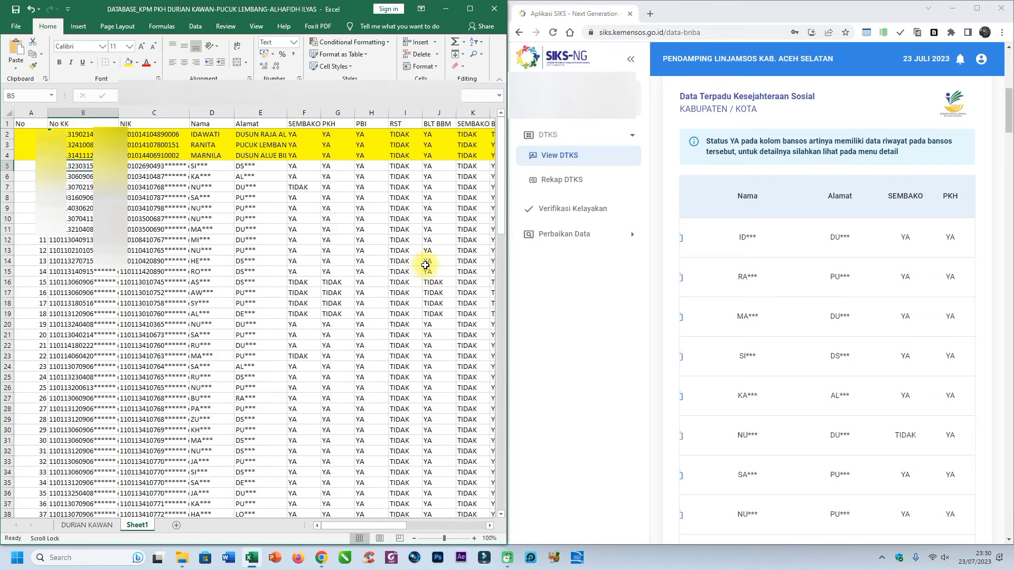
mouse_move(747, 277)
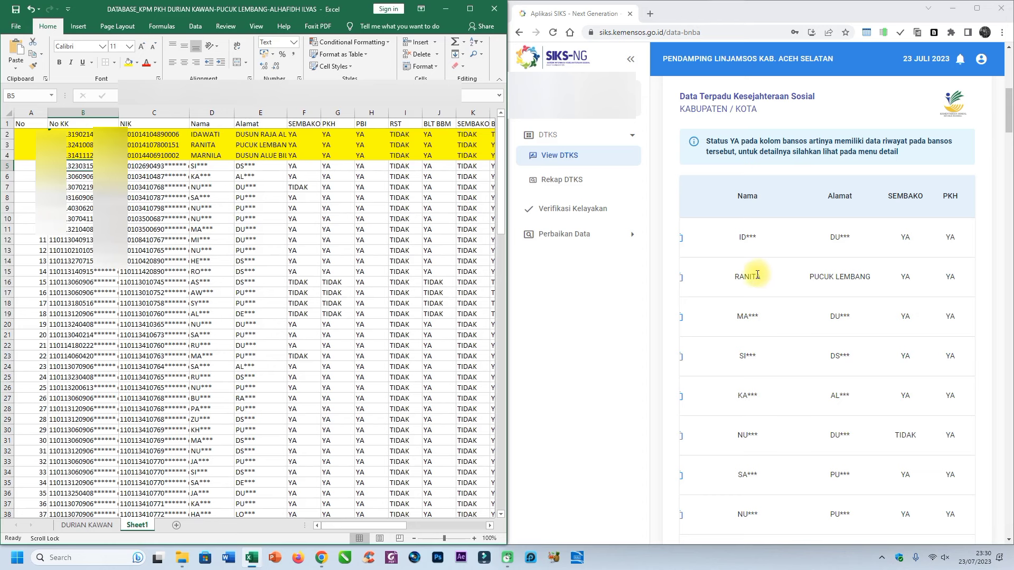
click(372, 166)
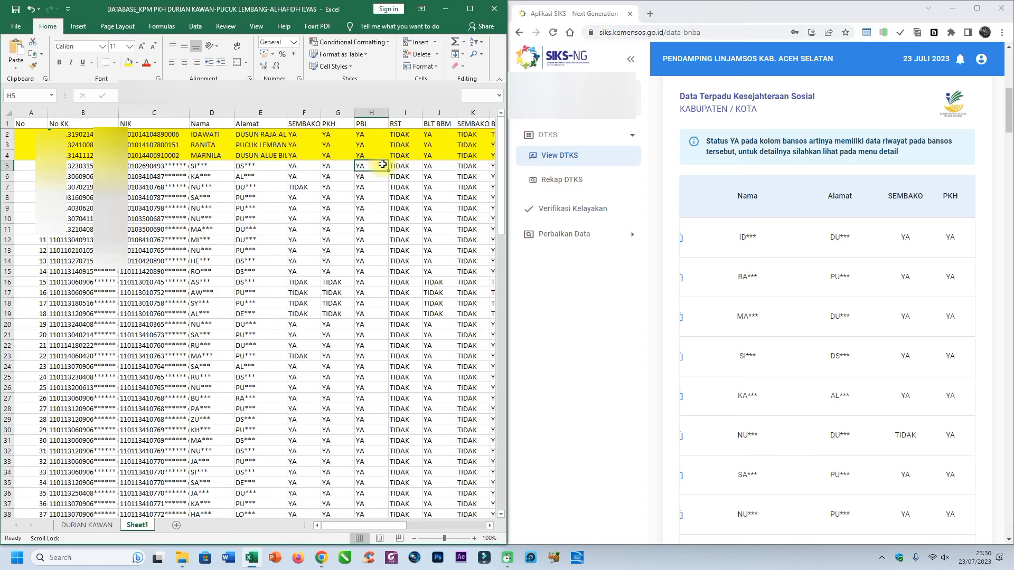
click(195, 169)
click(153, 168)
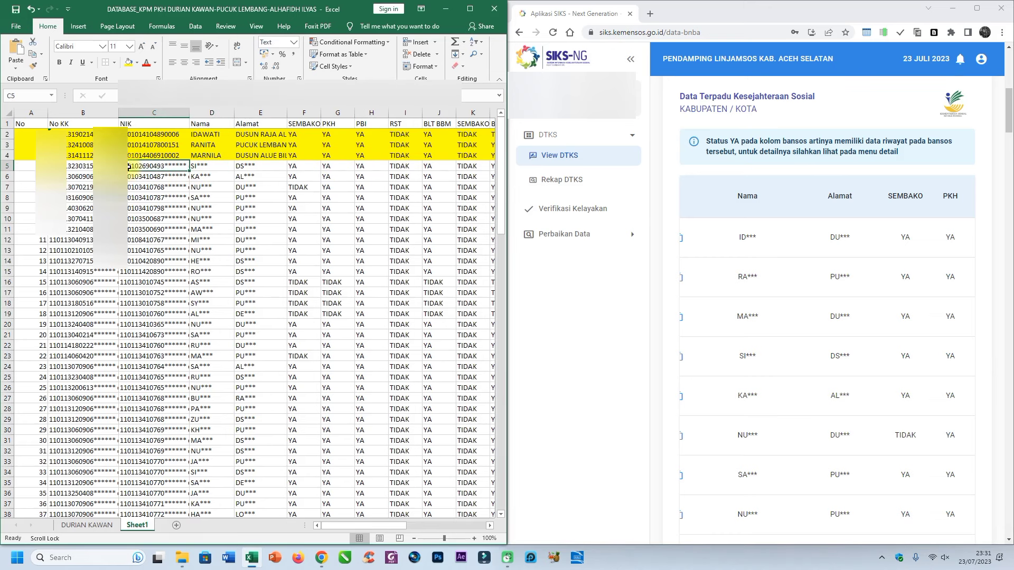
click(76, 167)
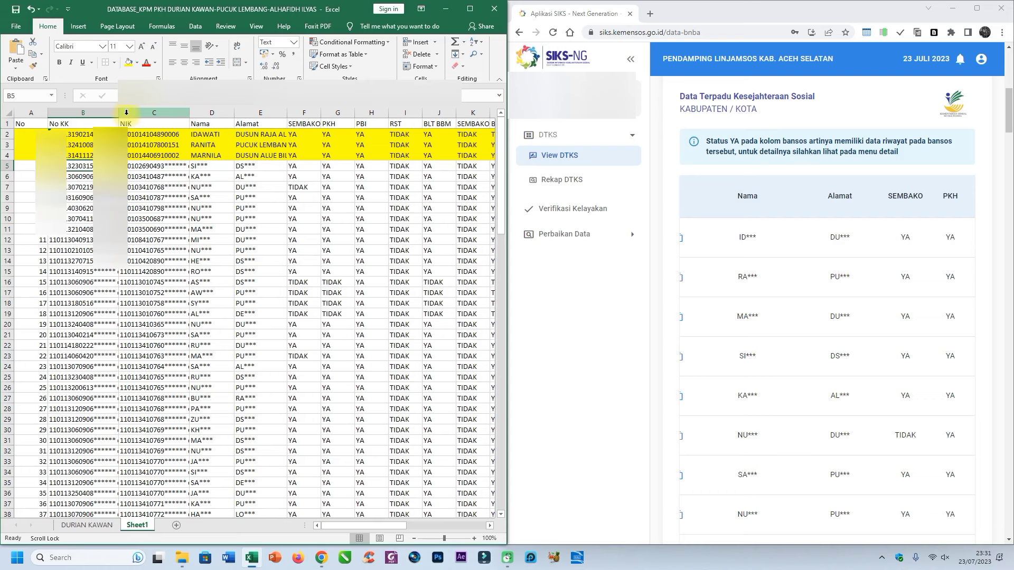
drag(118, 113, 111, 114)
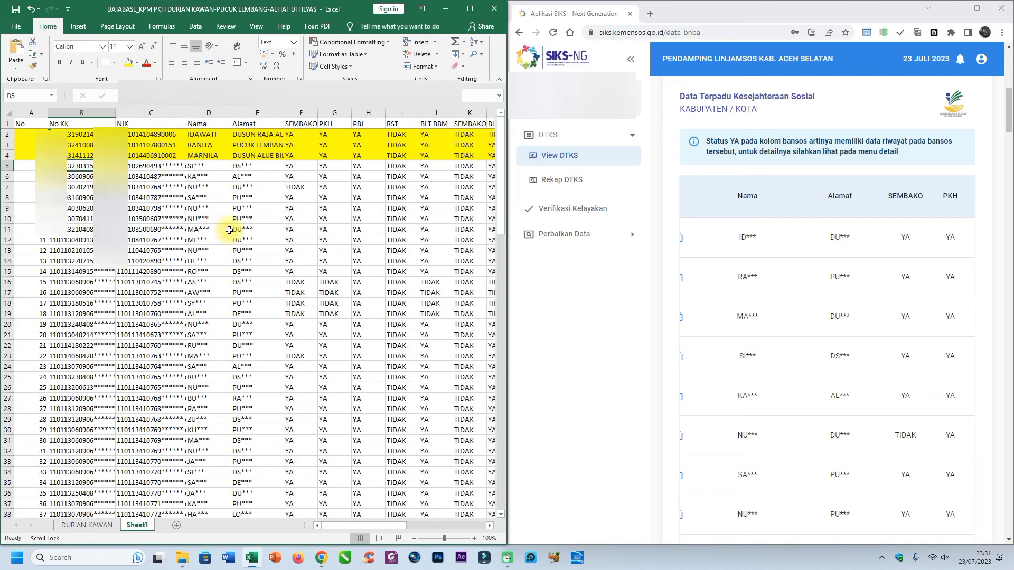